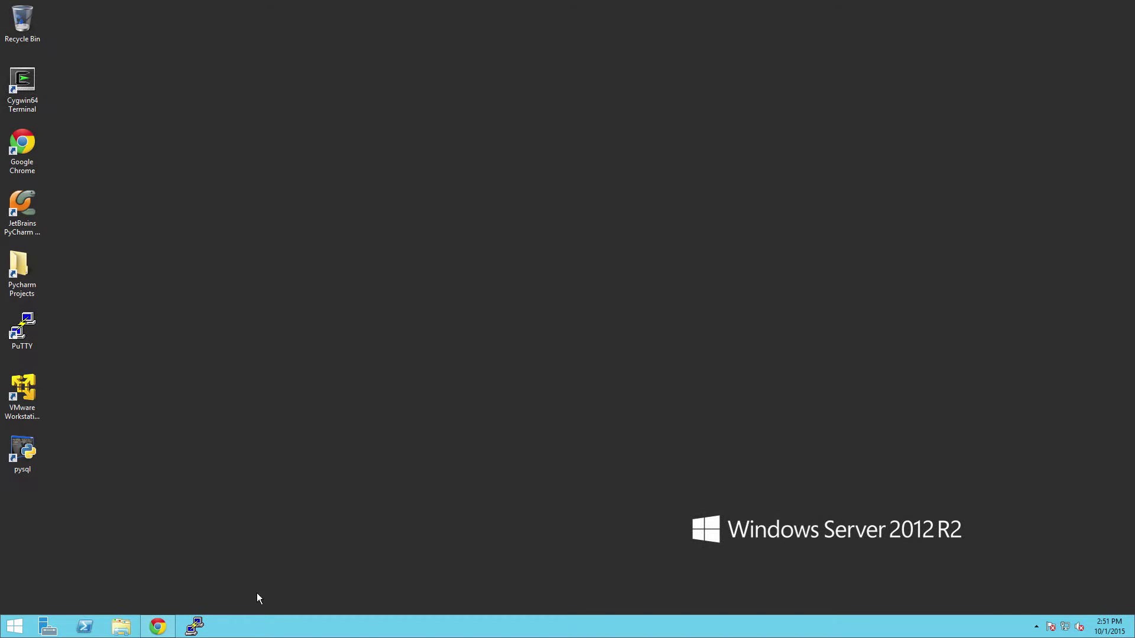
Open a protected-oracle01 session, switch to the oracle user with 'su - oracle', and run enter_backup_mode.sh.
{"action": "right_click", "coordinate": [305, 620]}
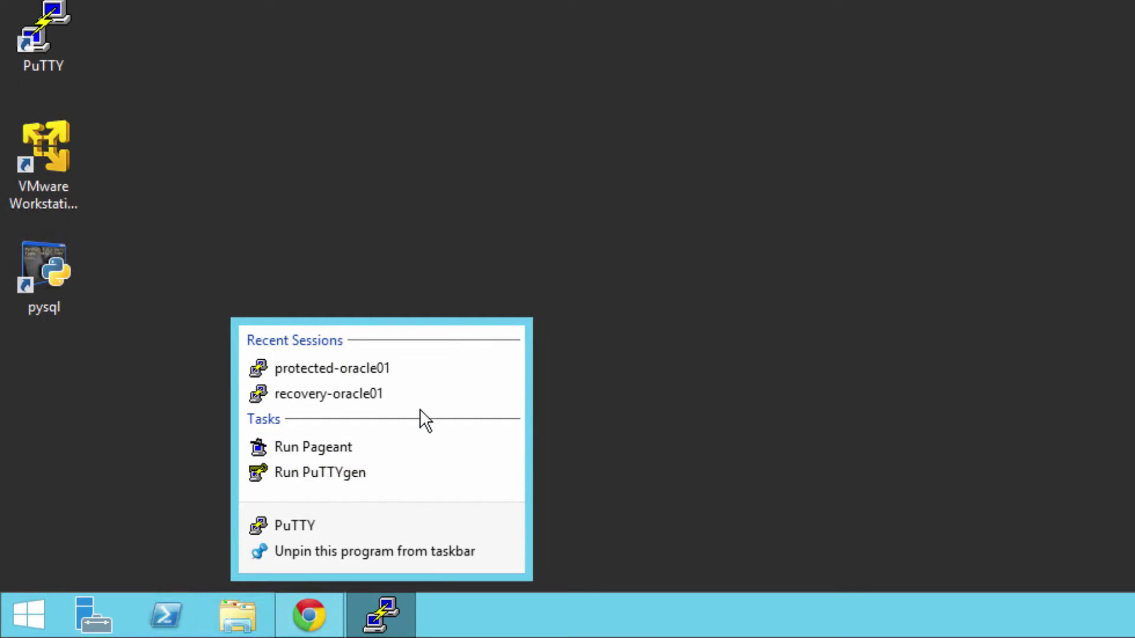
{"action": "left_click", "coordinate": [422, 370]}
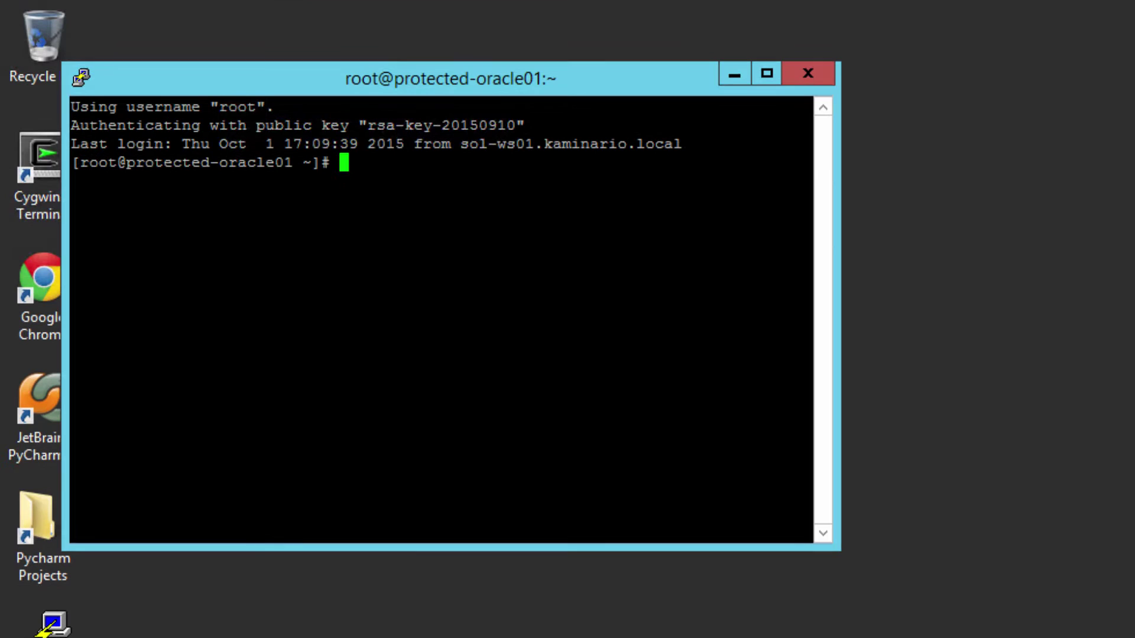
{"action": "type", "text": "su - oracle"}
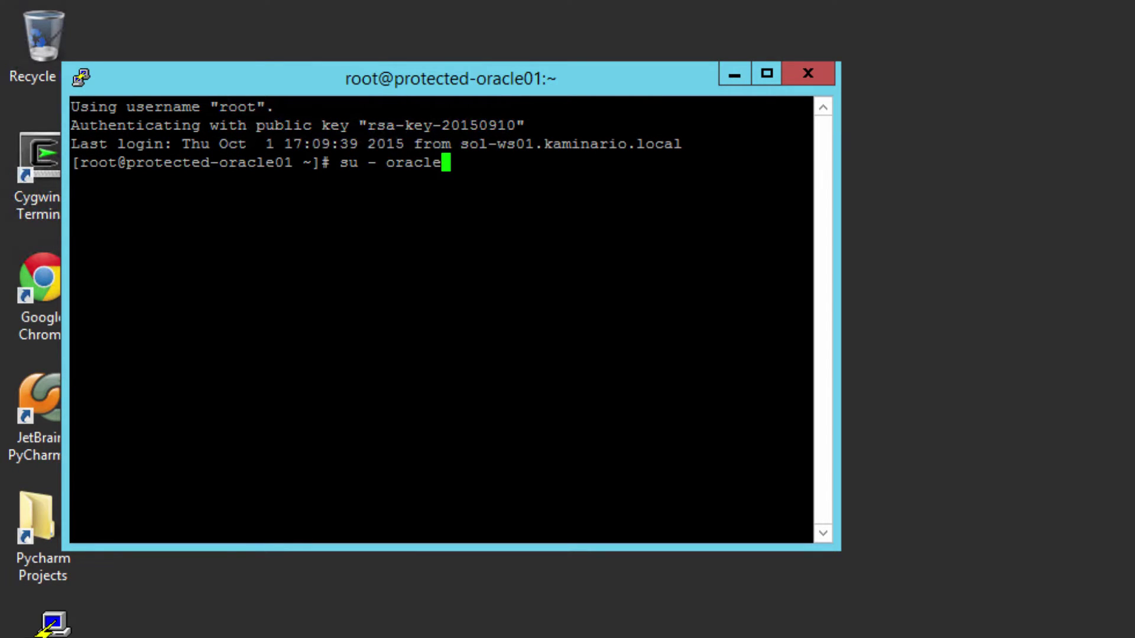
{"action": "key", "text": "Return"}
{"action": "type", "text": "./enter_backup_mode.sh"}
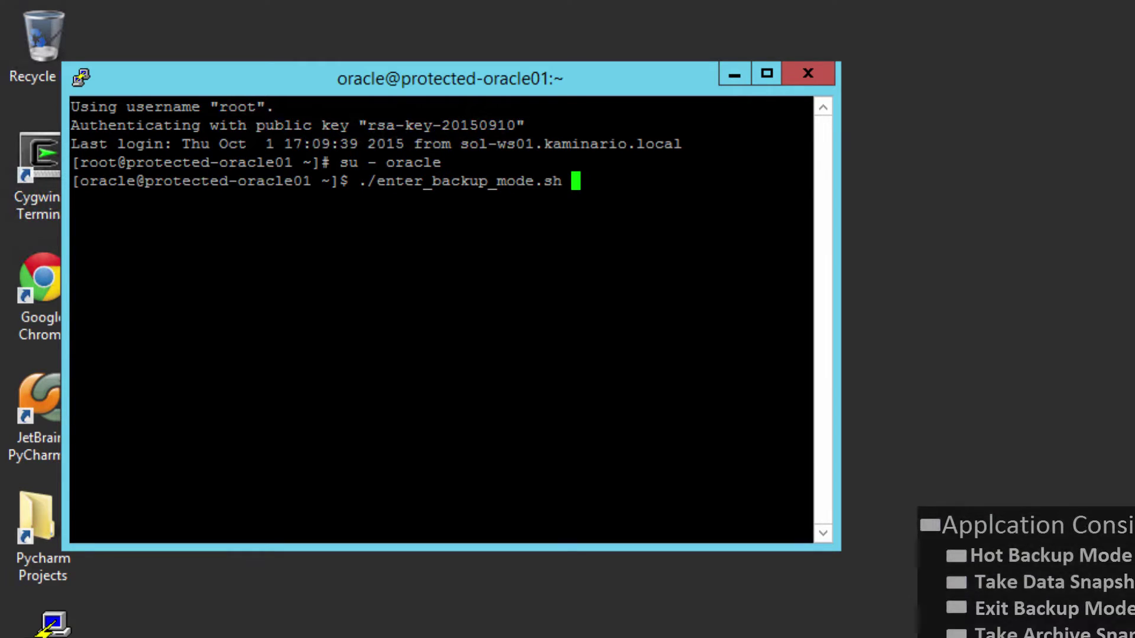
{"action": "key", "text": "Return"}
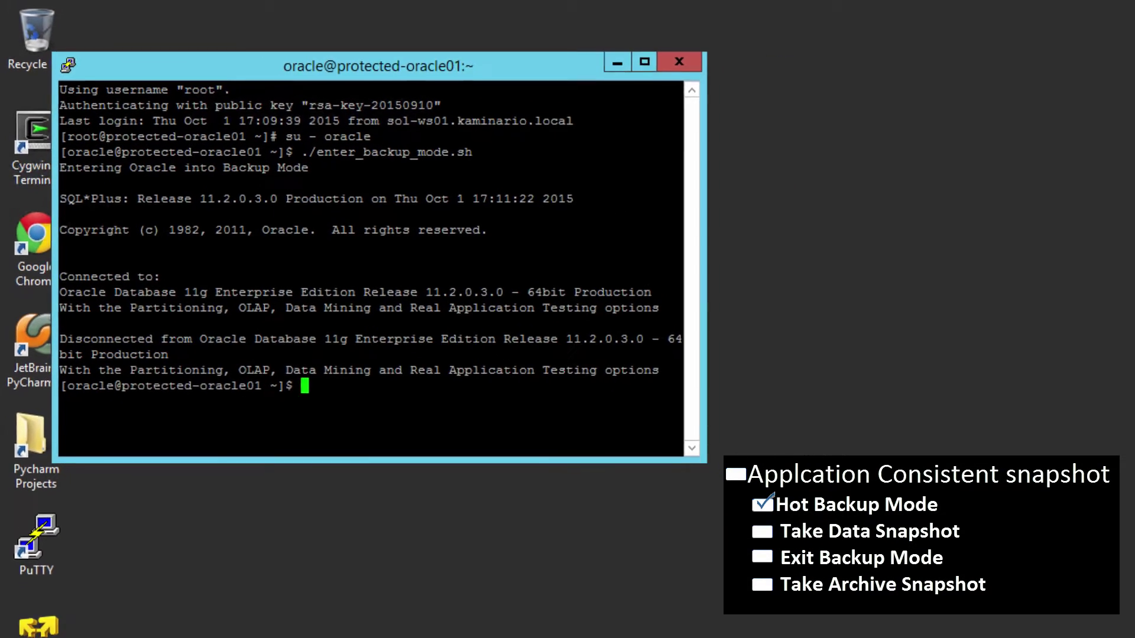
Create an application-consistent snapshot of oradata_vg and show its snapshot list.
{"action": "left_click", "coordinate": [163, 630]}
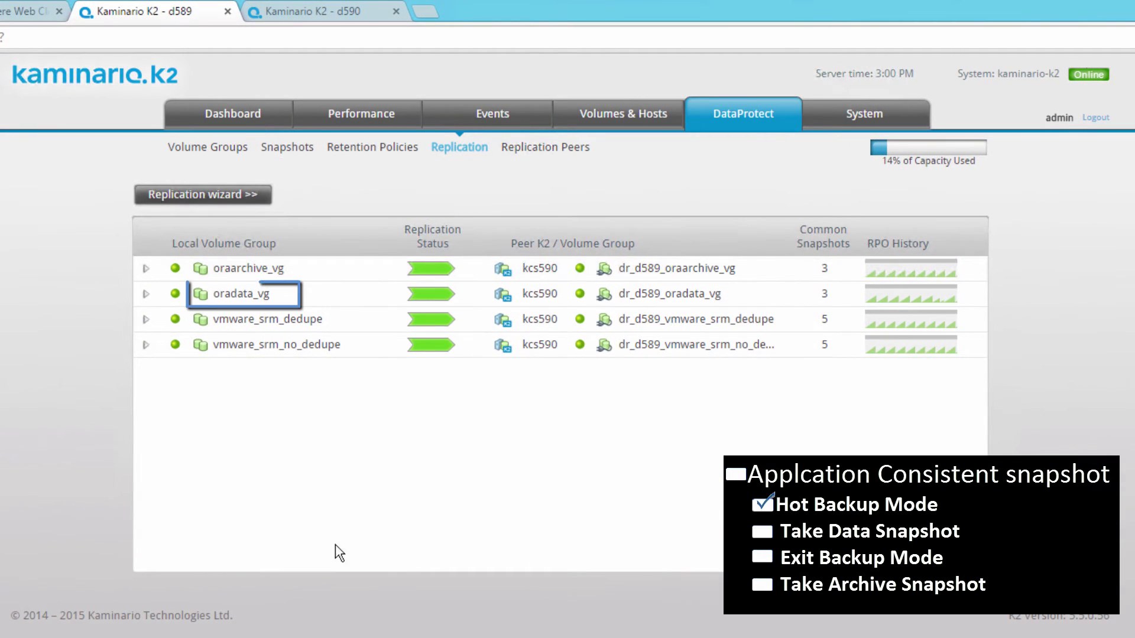
{"action": "left_click", "coordinate": [471, 299]}
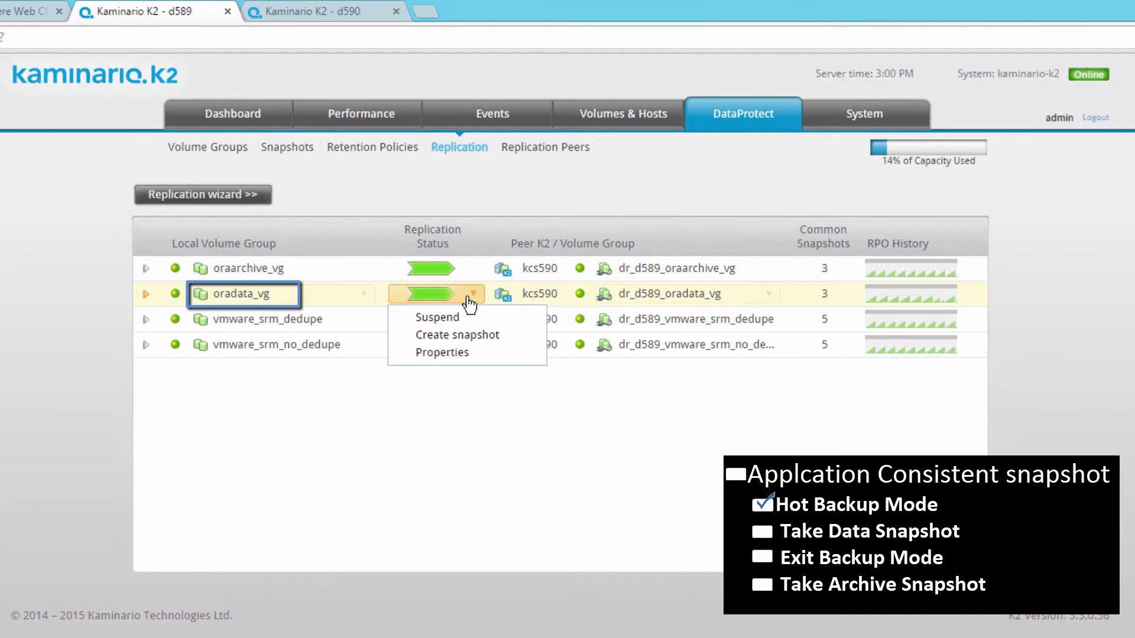
{"action": "left_click", "coordinate": [467, 334]}
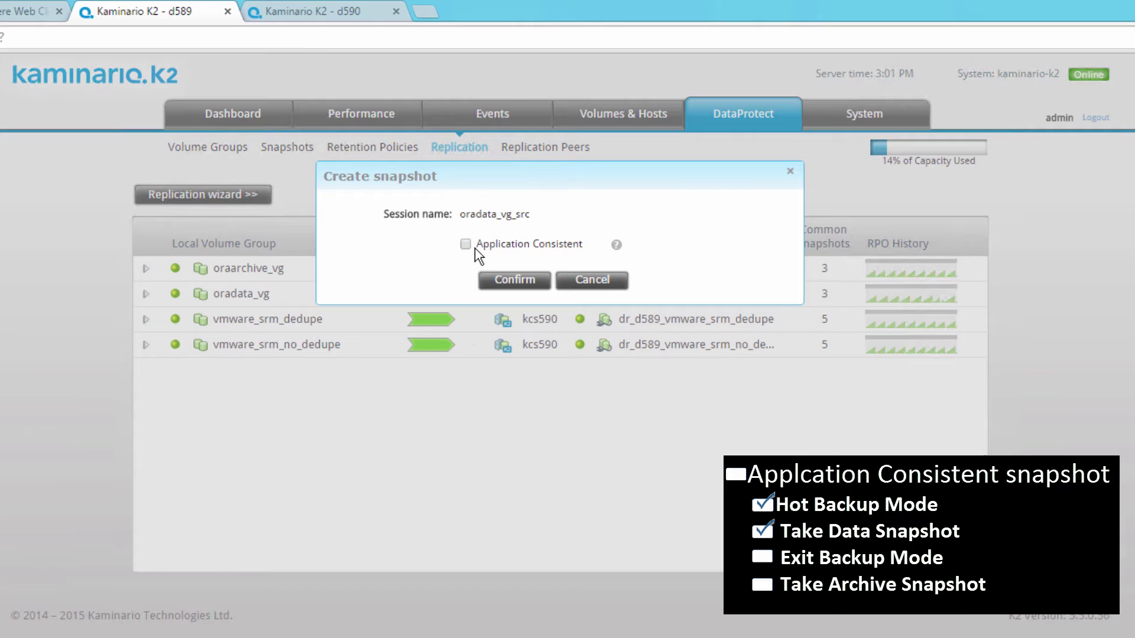
{"action": "left_click", "coordinate": [467, 246]}
{"action": "left_click", "coordinate": [504, 282]}
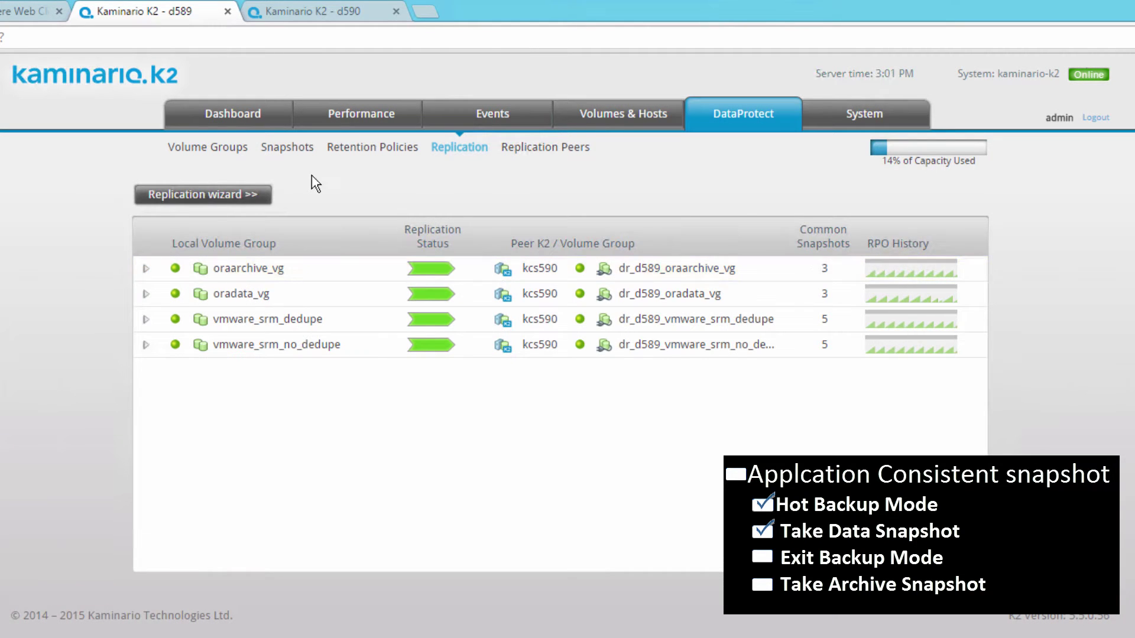
{"action": "left_click", "coordinate": [298, 149]}
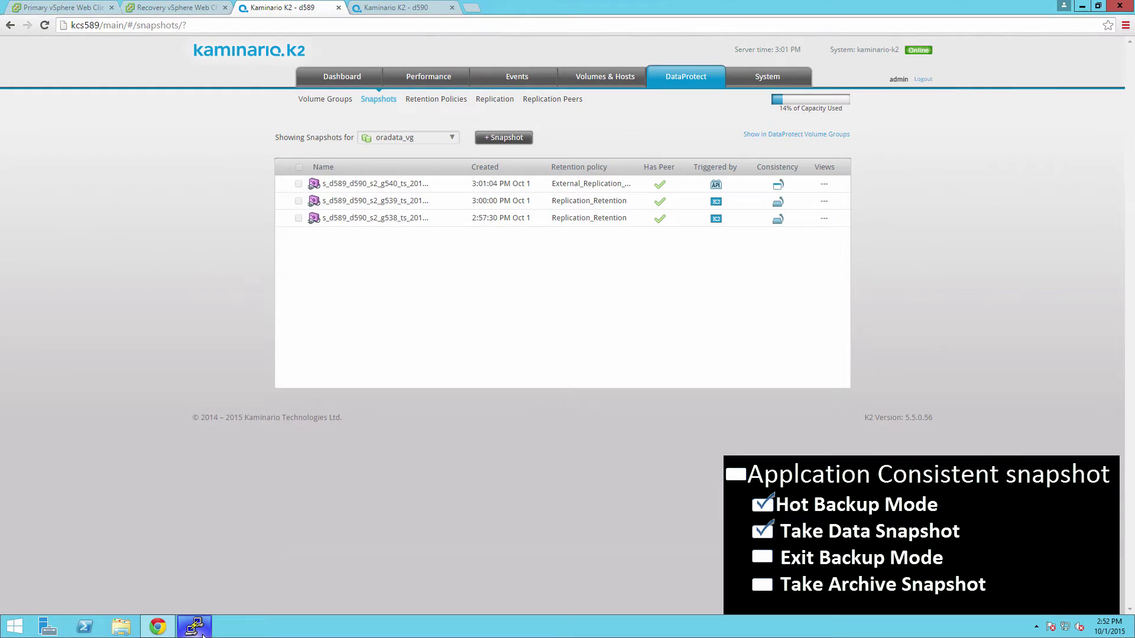
Run exit_backup_mode.sh in the oracle session to take the database out of hot backup mode.
{"action": "left_click", "coordinate": [194, 626]}
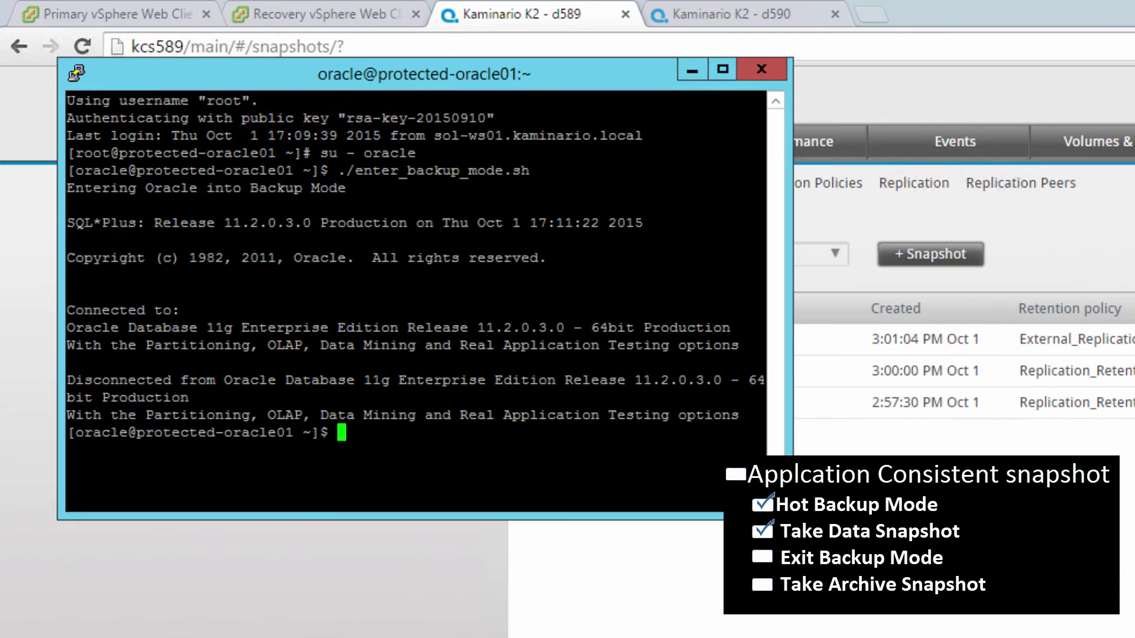
{"action": "type", "text": "./exi"}
{"action": "key", "text": "Tab"}
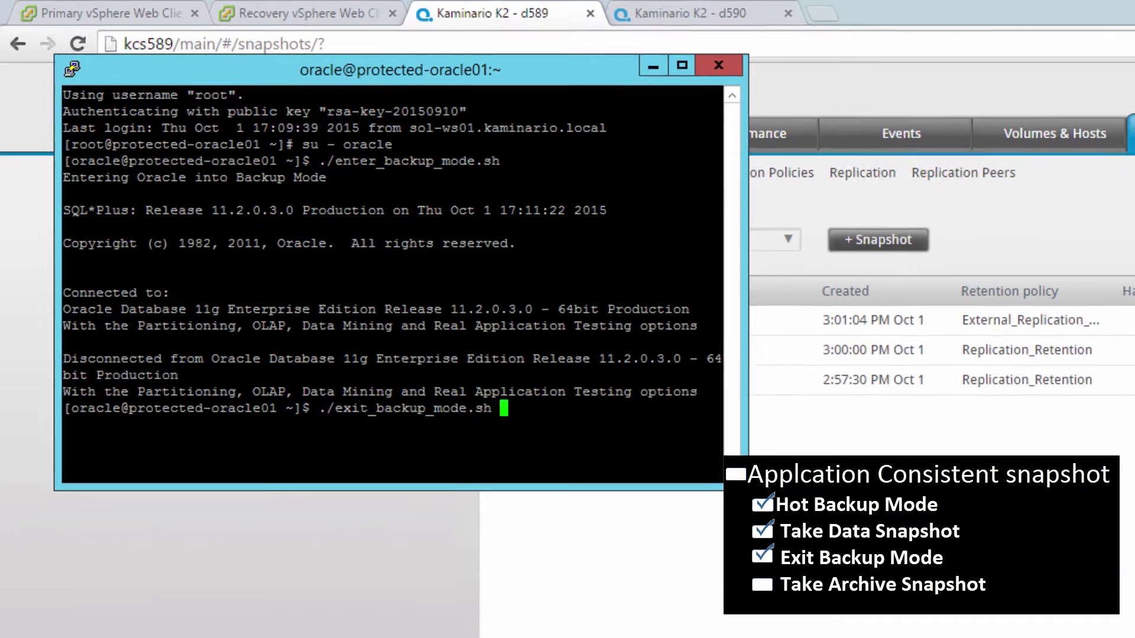
{"action": "key", "text": "Return"}
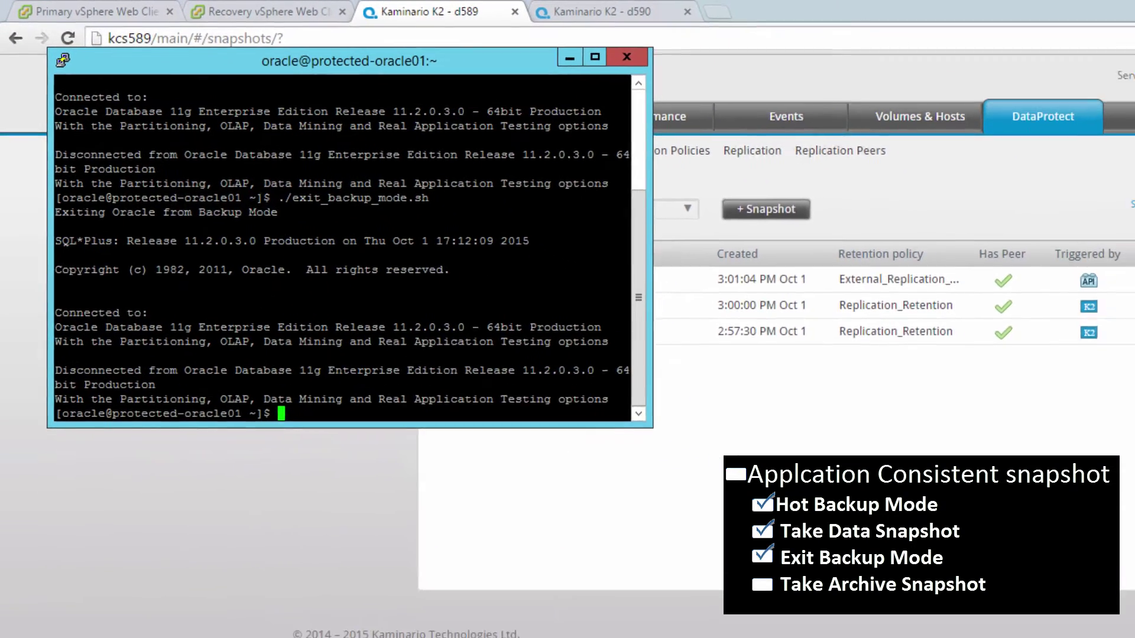
{"action": "key", "text": "alt+Tab"}
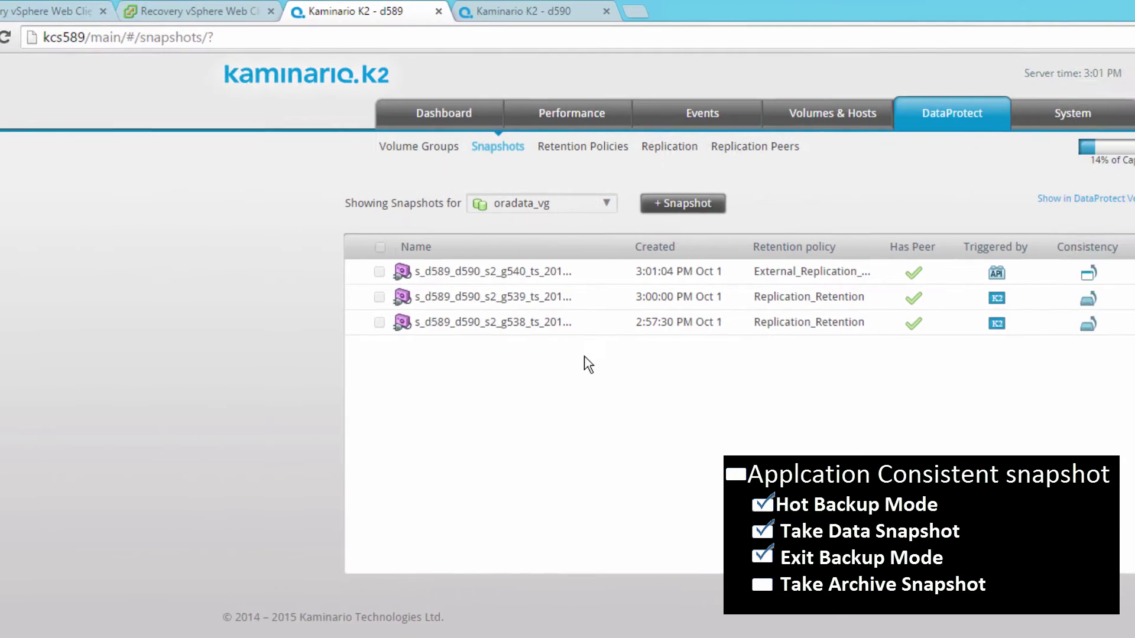
Snapshot oraarchive_vg and list its snapshots, showing the new 3:01:52 PM entry.
{"action": "left_click", "coordinate": [729, 146]}
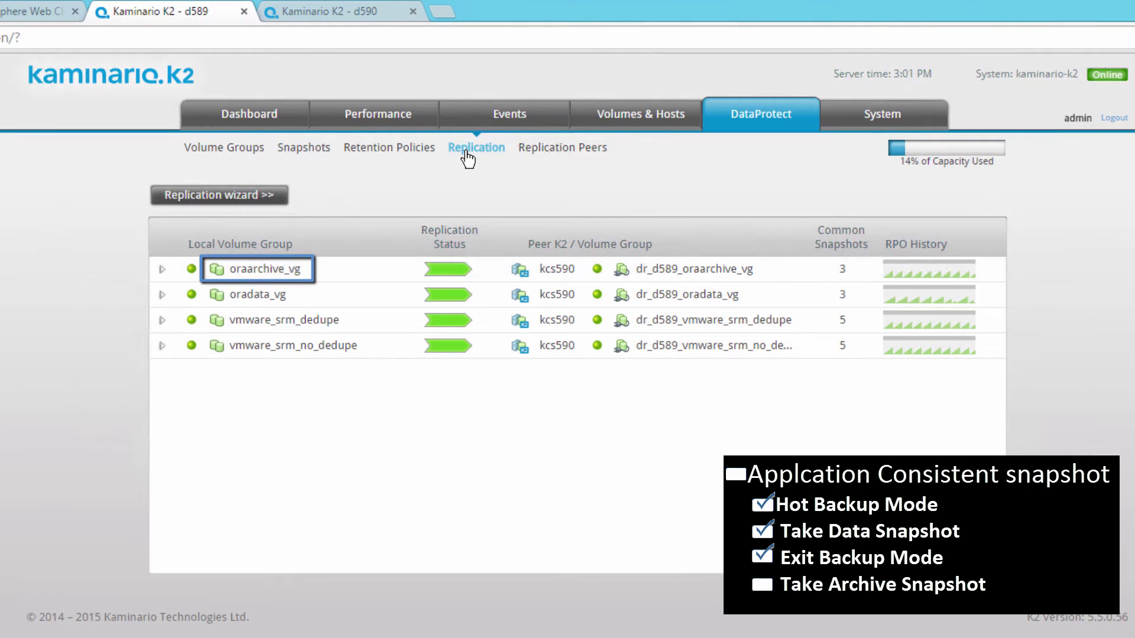
{"action": "right_click", "coordinate": [458, 273]}
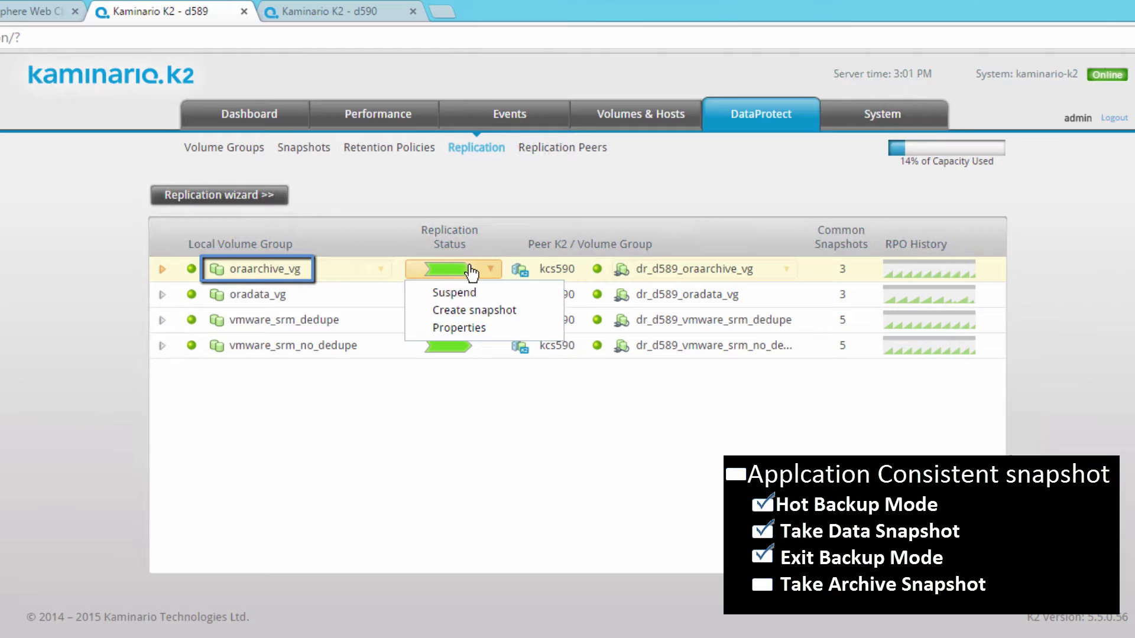
{"action": "left_click", "coordinate": [506, 310]}
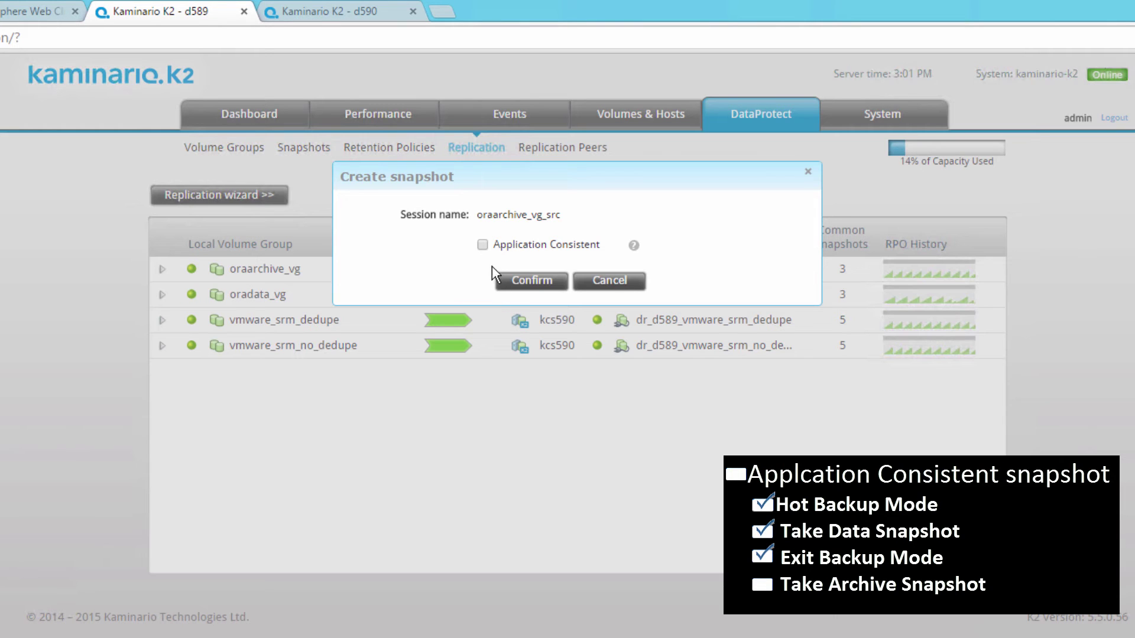
{"action": "left_click", "coordinate": [535, 281]}
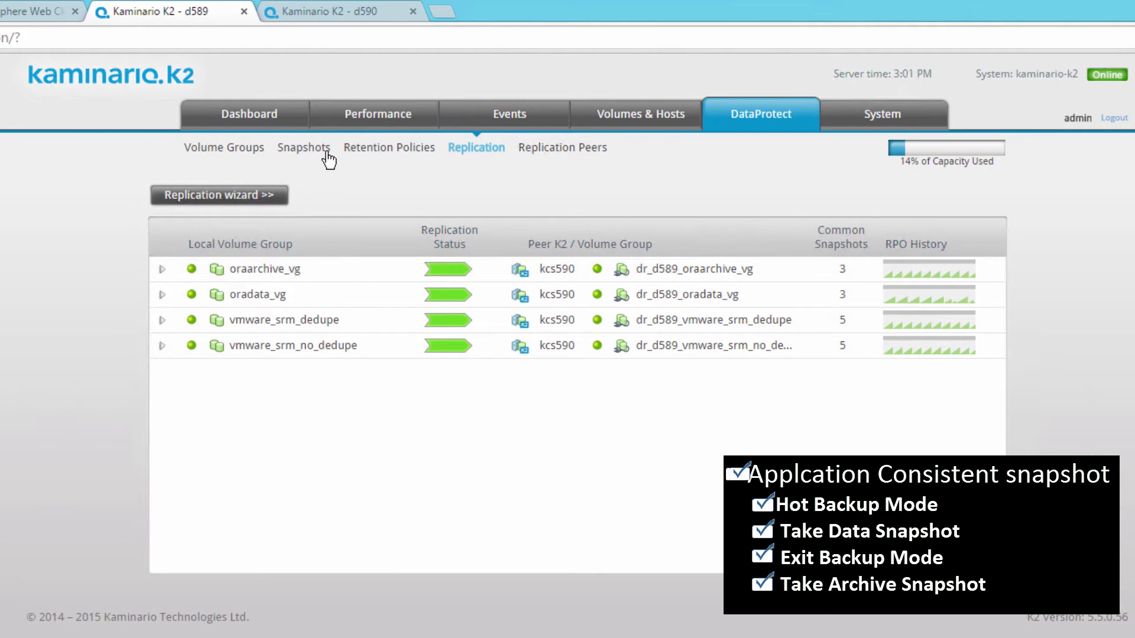
{"action": "left_click", "coordinate": [304, 148]}
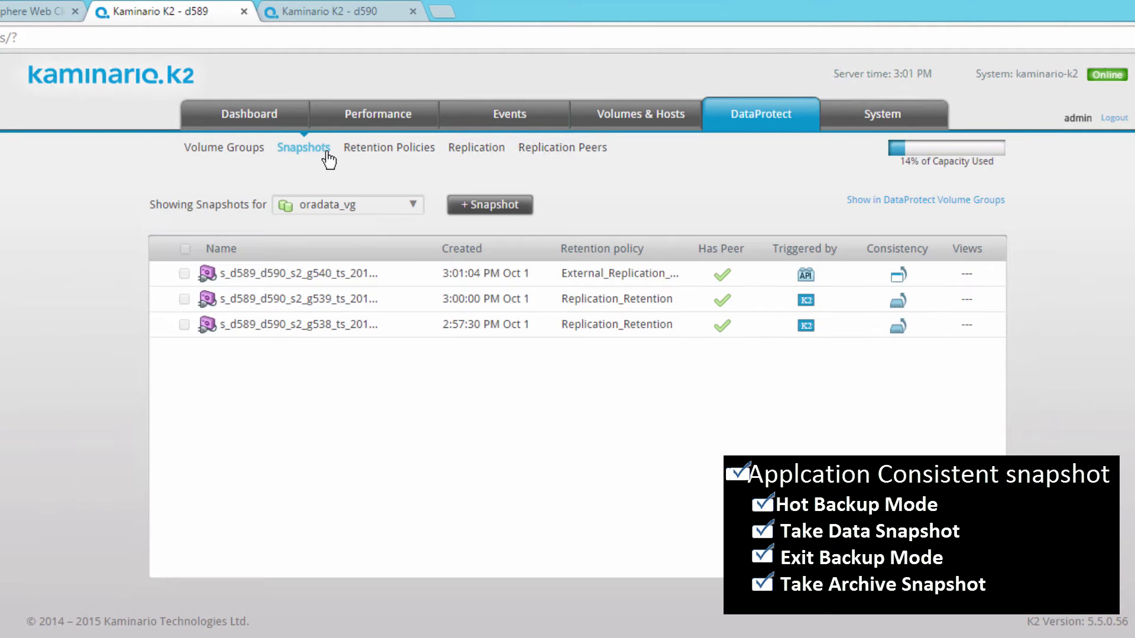
{"action": "left_click", "coordinate": [408, 206]}
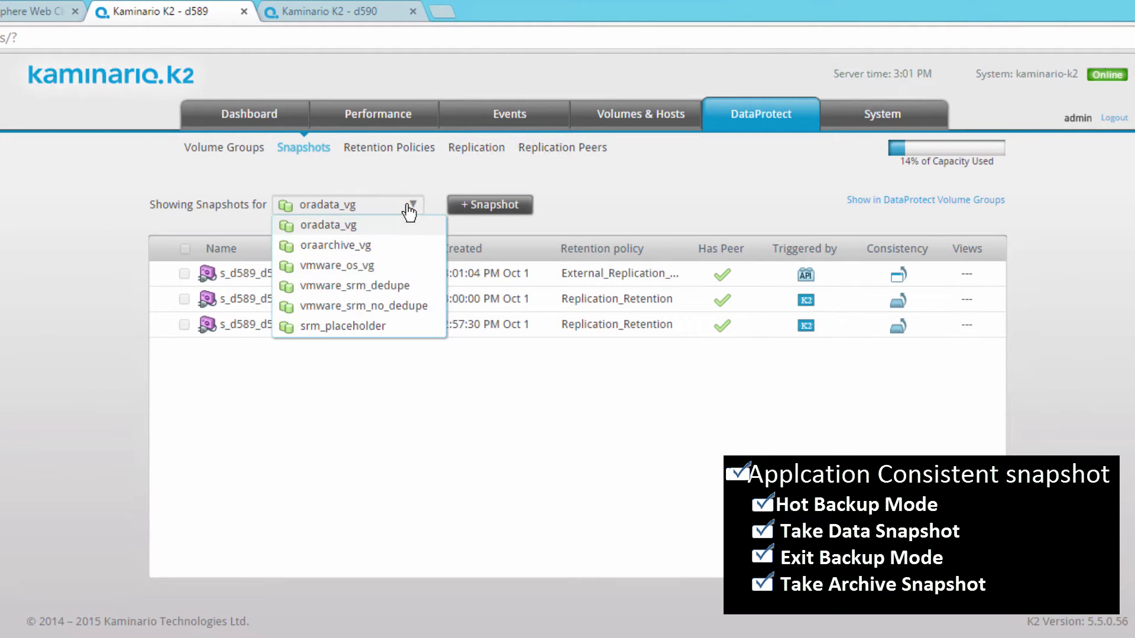
{"action": "left_click", "coordinate": [377, 247]}
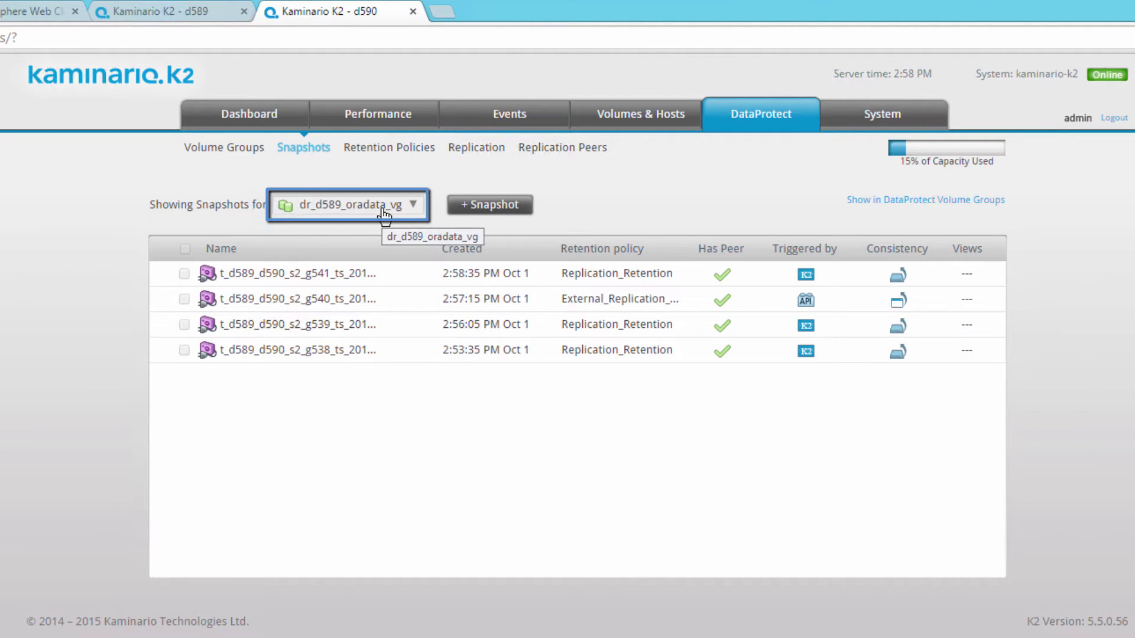
Create oradata_view from the 2:57:15 PM oradata snapshot, mapped to Recovery-Site.
{"action": "right_click", "coordinate": [367, 303]}
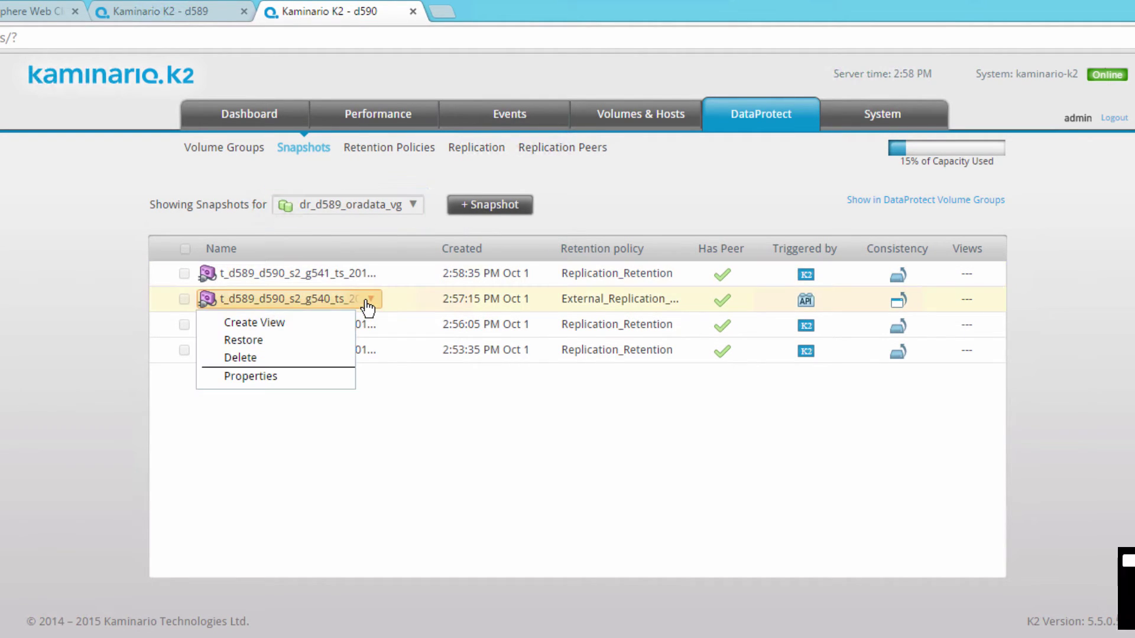
{"action": "left_click", "coordinate": [299, 325]}
{"action": "type", "text": "oradata"}
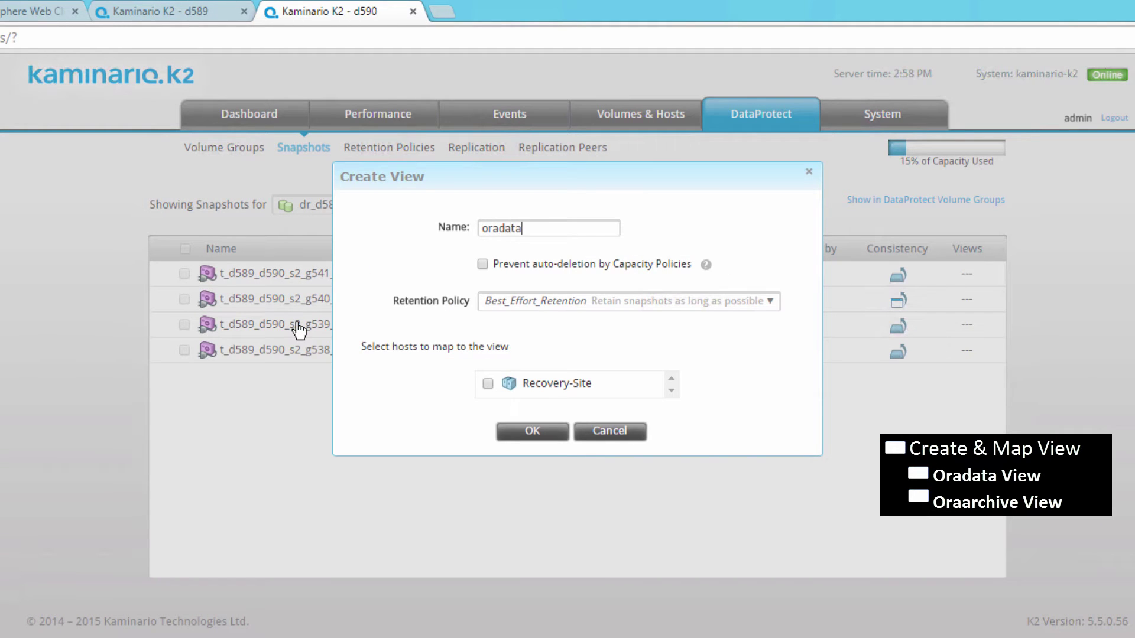
{"action": "type", "text": "_view"}
{"action": "left_click", "coordinate": [487, 383]}
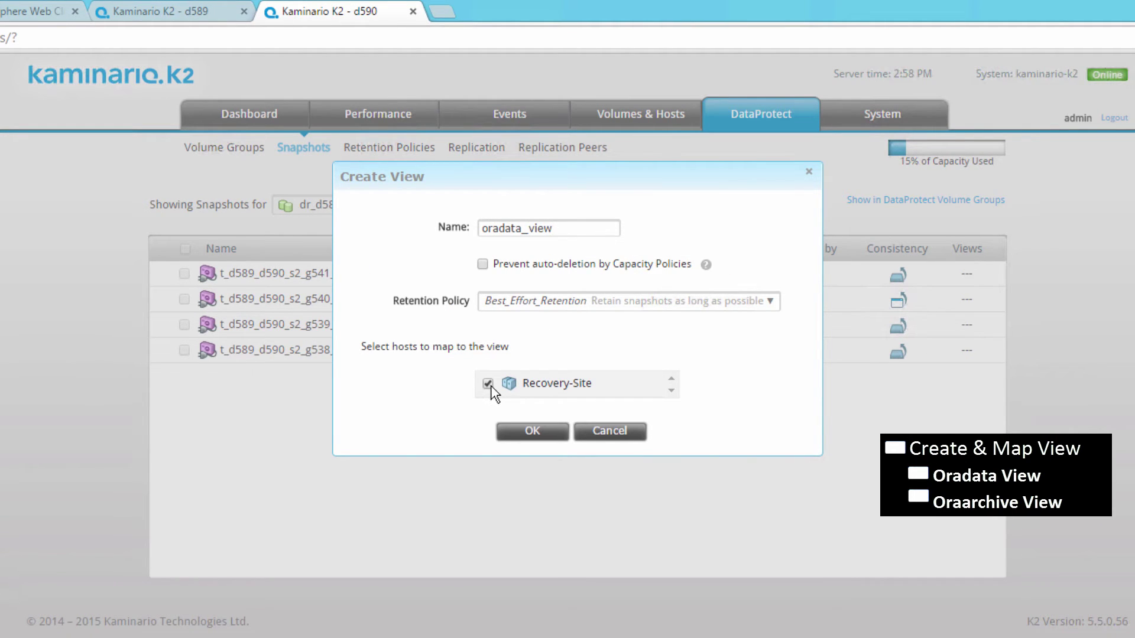
{"action": "left_click", "coordinate": [540, 436]}
Create oraarchive_view from a dr_d589_oraarchive_vg snapshot mapped to Recovery-Site, then review Recovery-Site's volumes.
{"action": "left_click", "coordinate": [412, 207]}
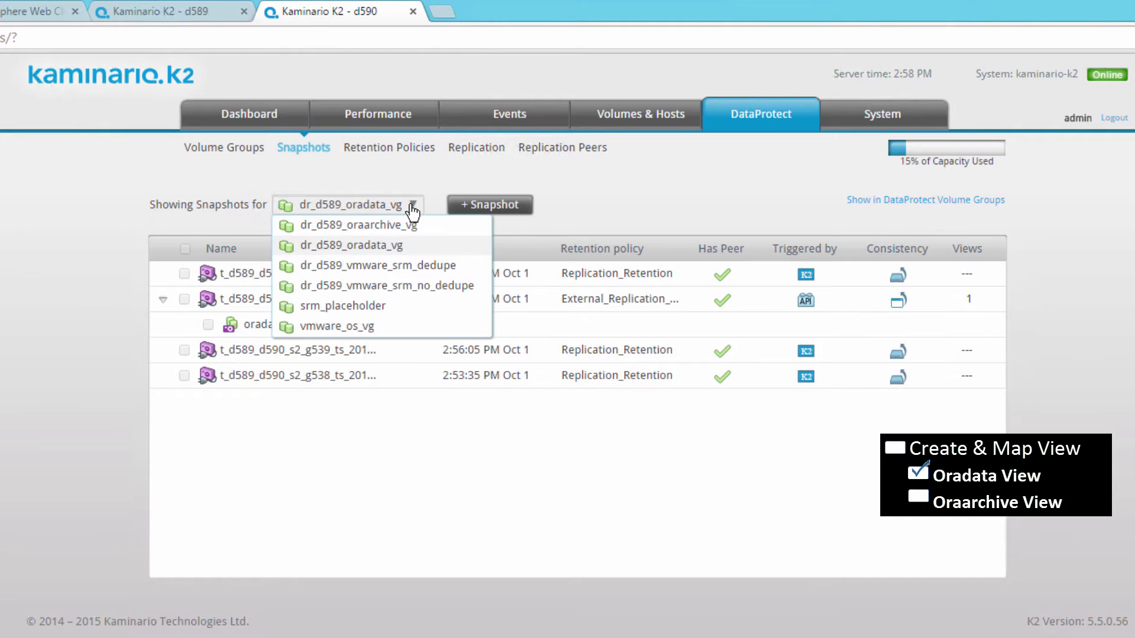
{"action": "left_click", "coordinate": [425, 235]}
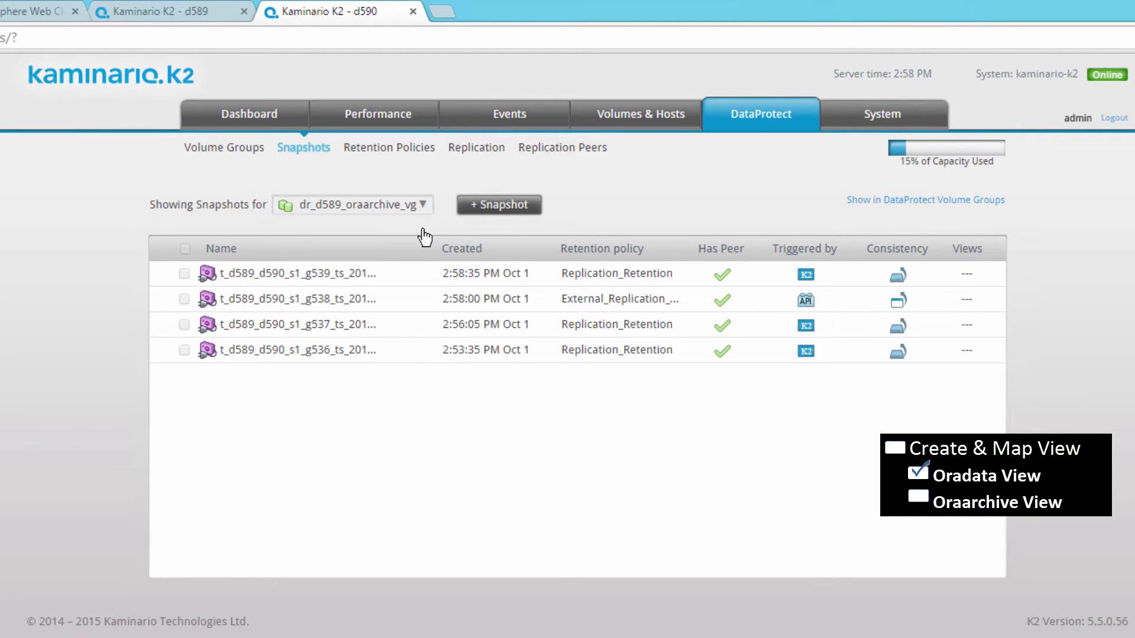
{"action": "right_click", "coordinate": [379, 300]}
{"action": "left_click", "coordinate": [319, 323]}
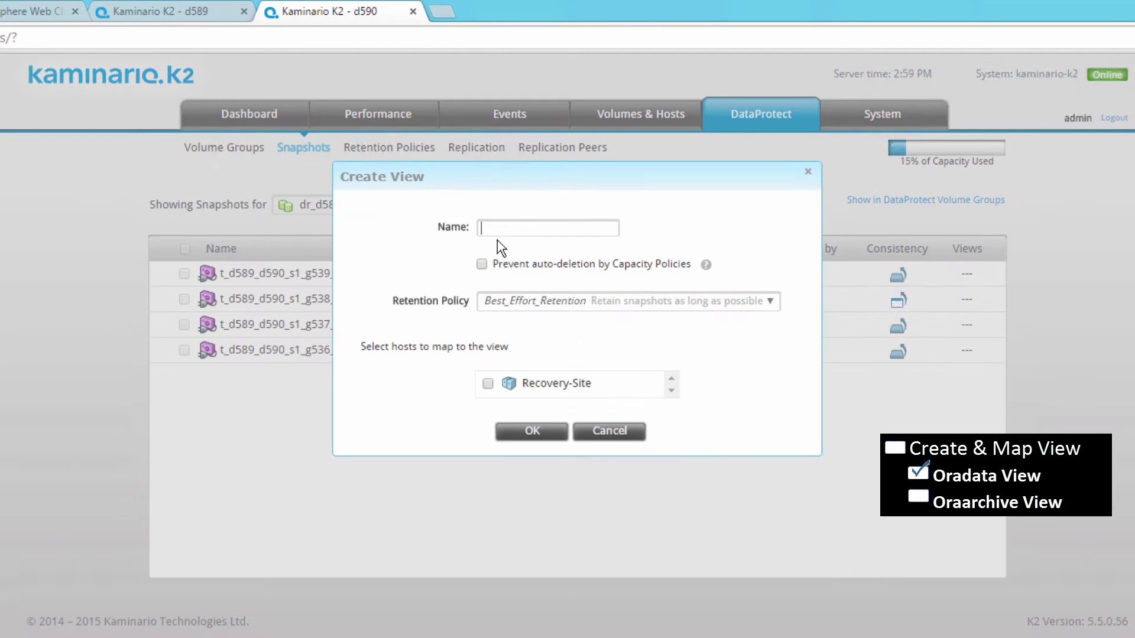
{"action": "left_click", "coordinate": [507, 229]}
{"action": "type", "text": "oraarchive_view"}
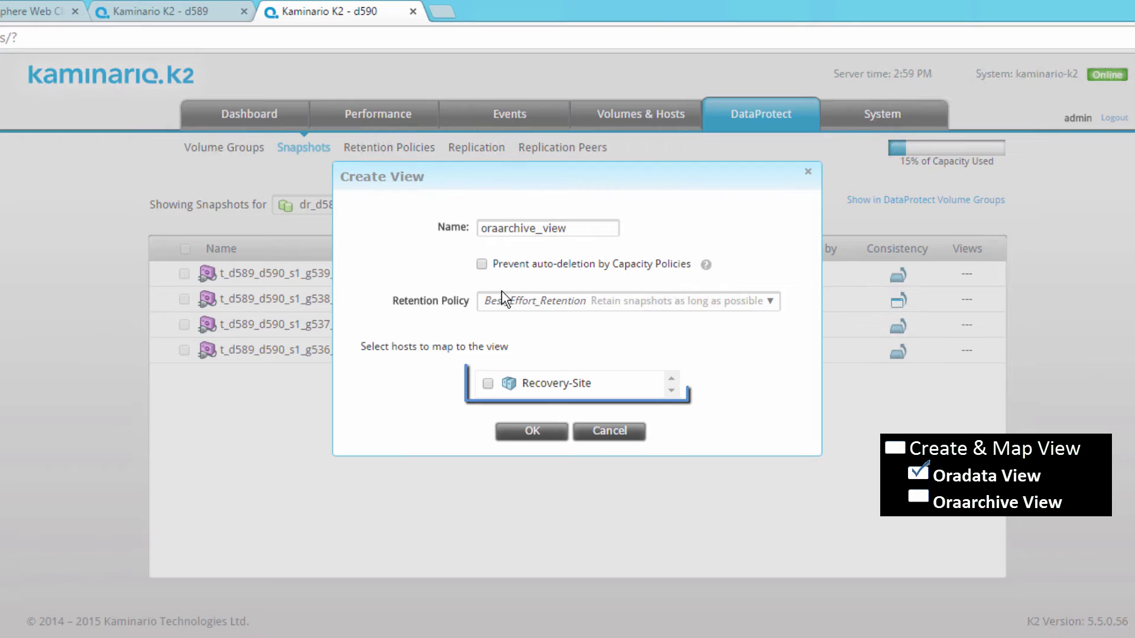
{"action": "left_click", "coordinate": [488, 383]}
{"action": "left_click", "coordinate": [532, 431]}
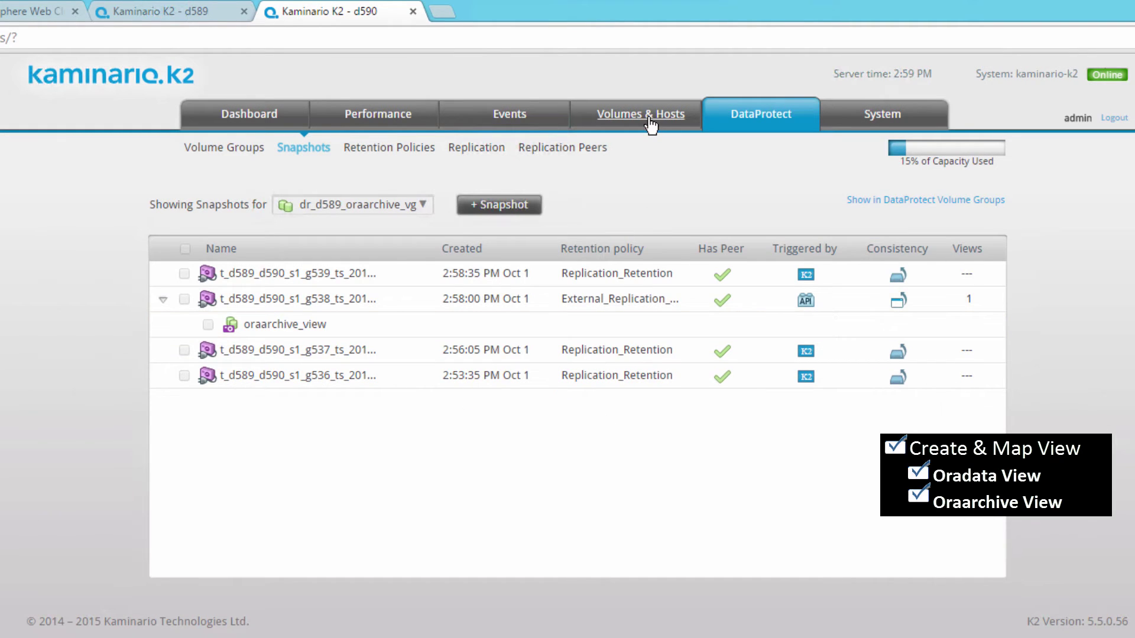
{"action": "left_click", "coordinate": [644, 114]}
{"action": "left_click", "coordinate": [160, 258]}
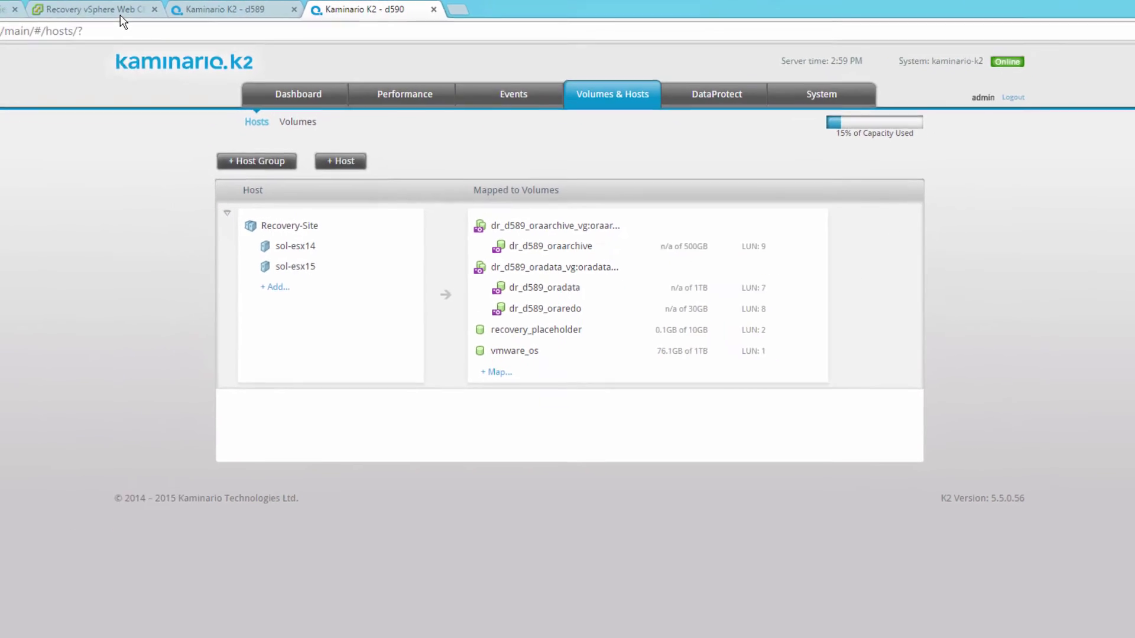
Rescan storage on Cluster-B and bring up recovery-oracle01's Edit Settings.
{"action": "left_click", "coordinate": [35, 11]}
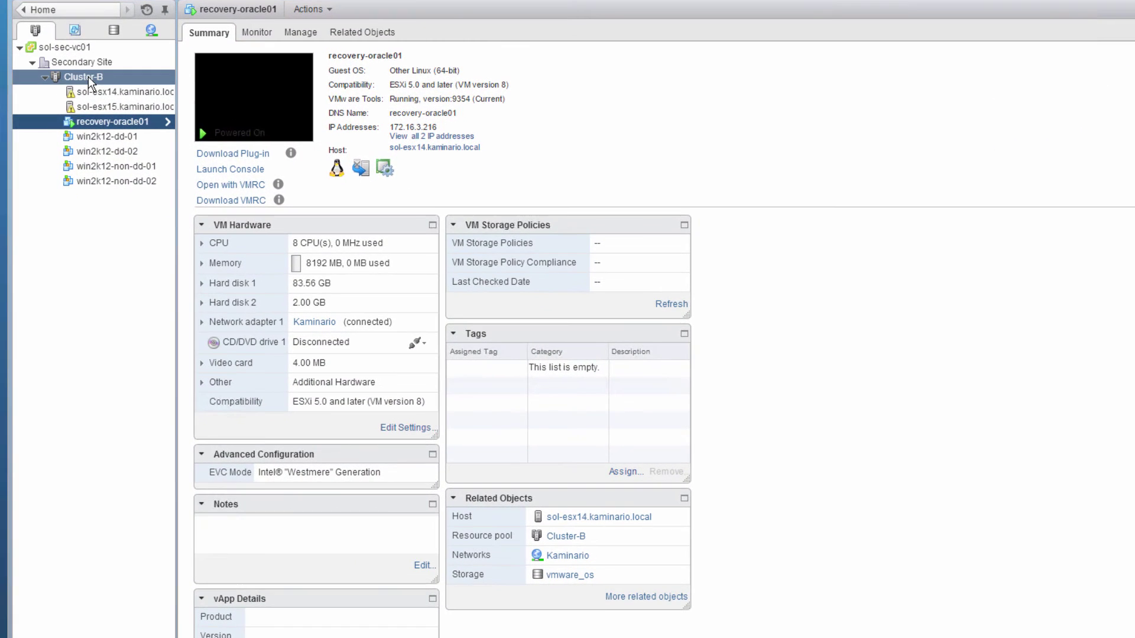
{"action": "right_click", "coordinate": [77, 125]}
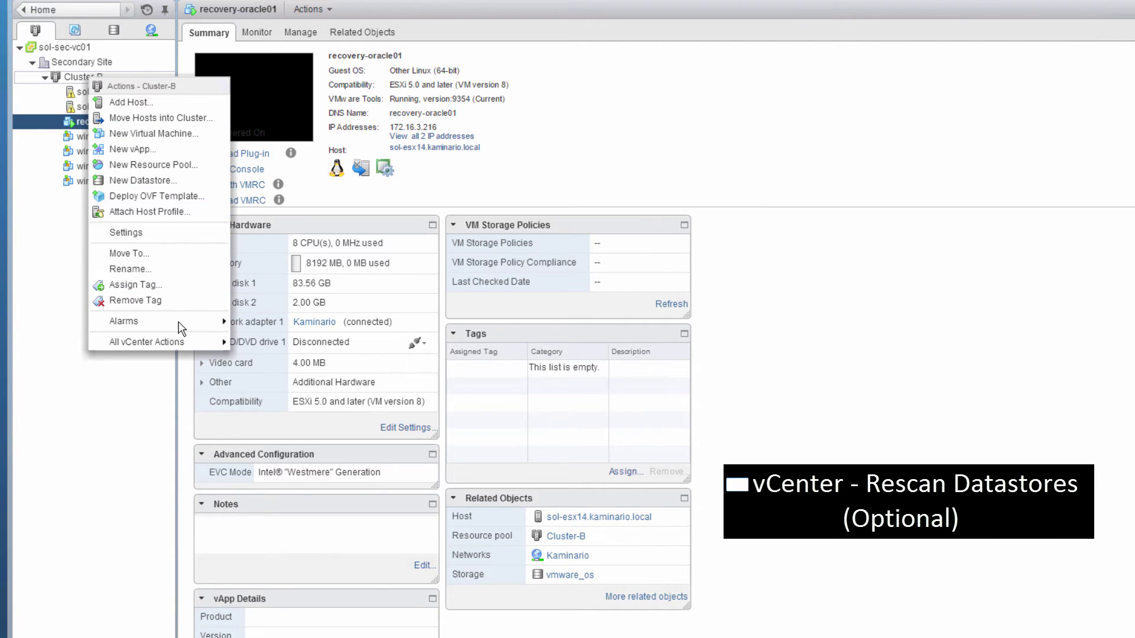
{"action": "mouse_move", "coordinate": [182, 342]}
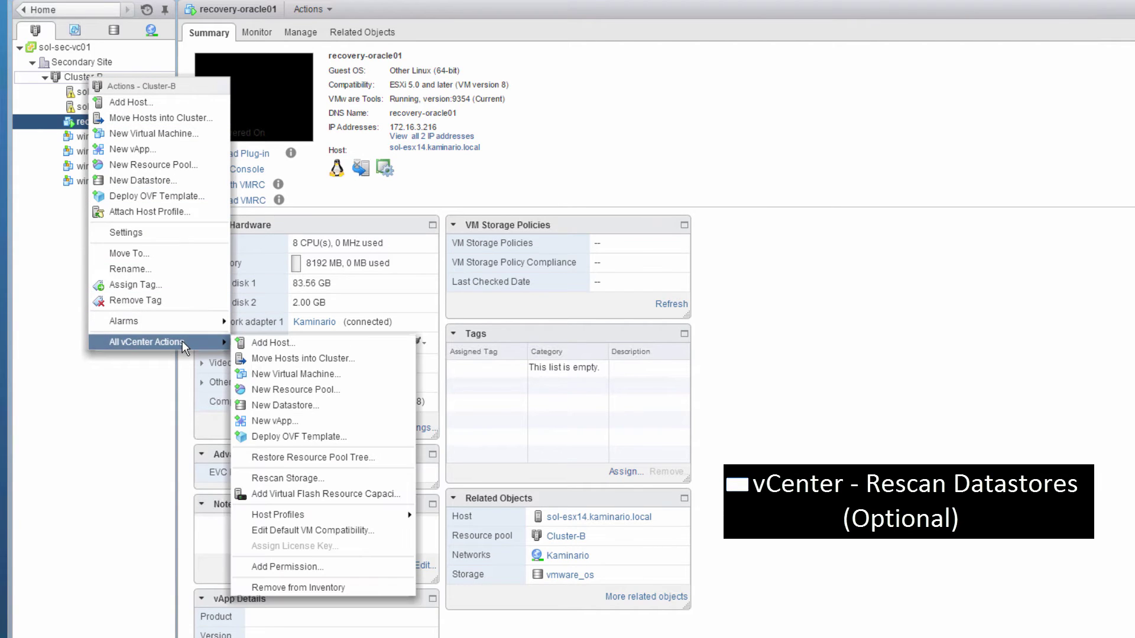
{"action": "left_click", "coordinate": [363, 477]}
{"action": "left_click", "coordinate": [811, 421]}
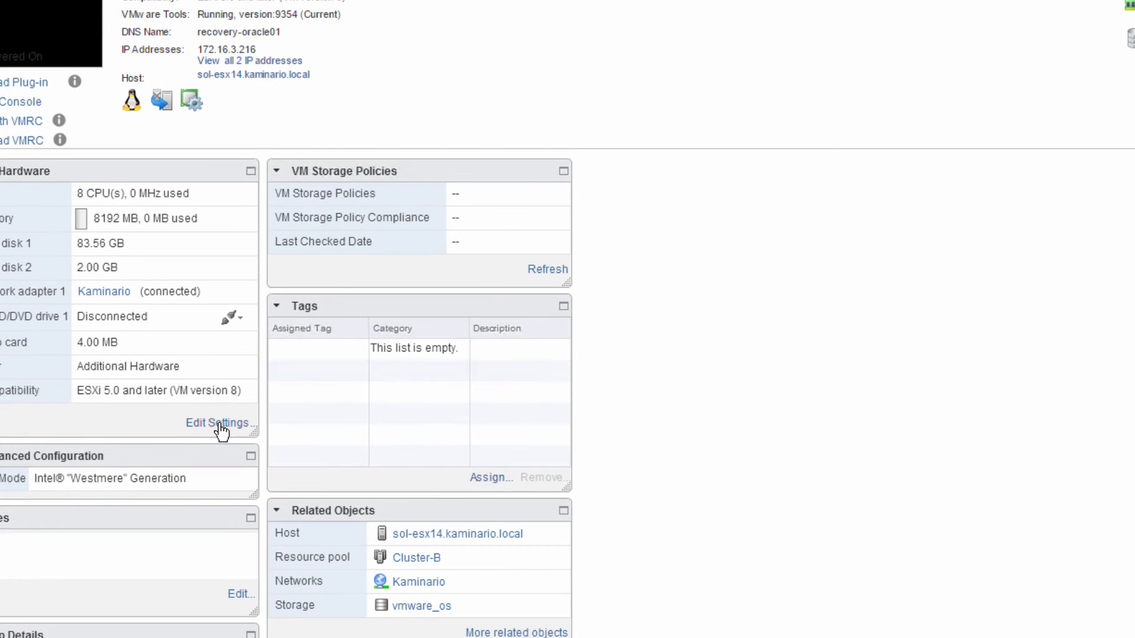
{"action": "left_click", "coordinate": [220, 424]}
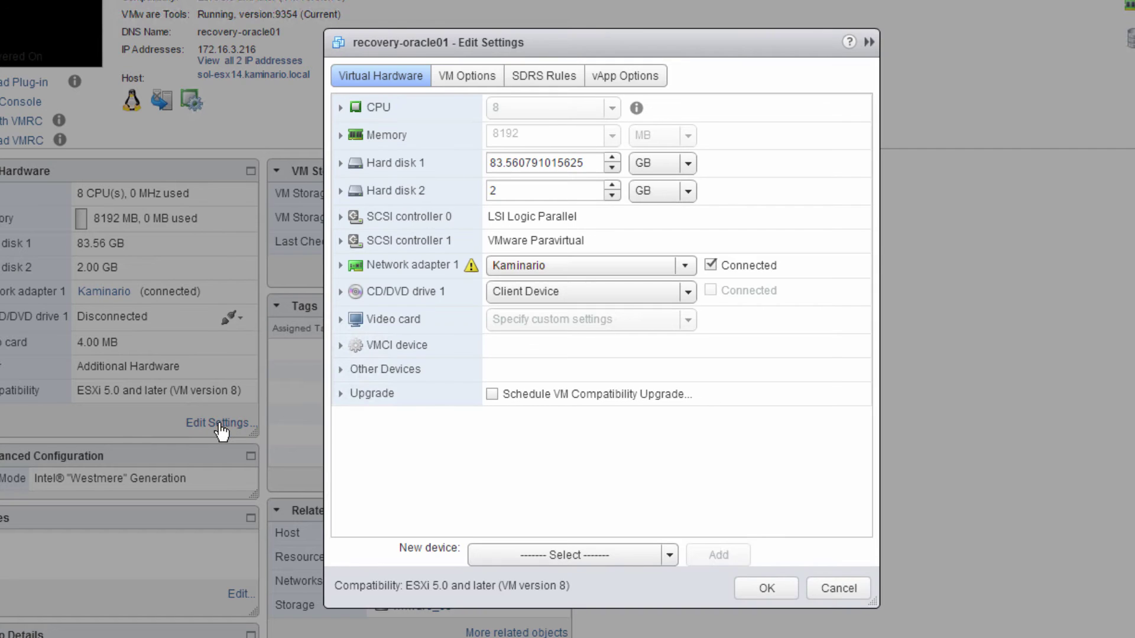
Add three RDM disks: LUN 7 (1.00 TB), LUN 8 (30.00 GB) and LUN 9 (500.00 GB).
{"action": "left_click", "coordinate": [670, 556]}
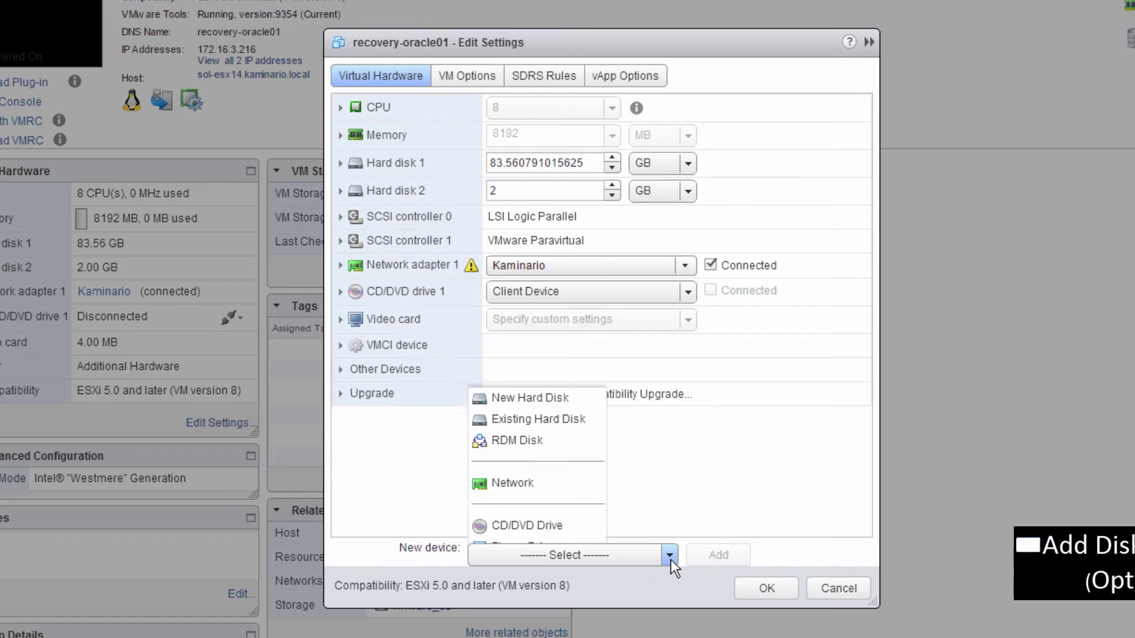
{"action": "left_click", "coordinate": [529, 213]}
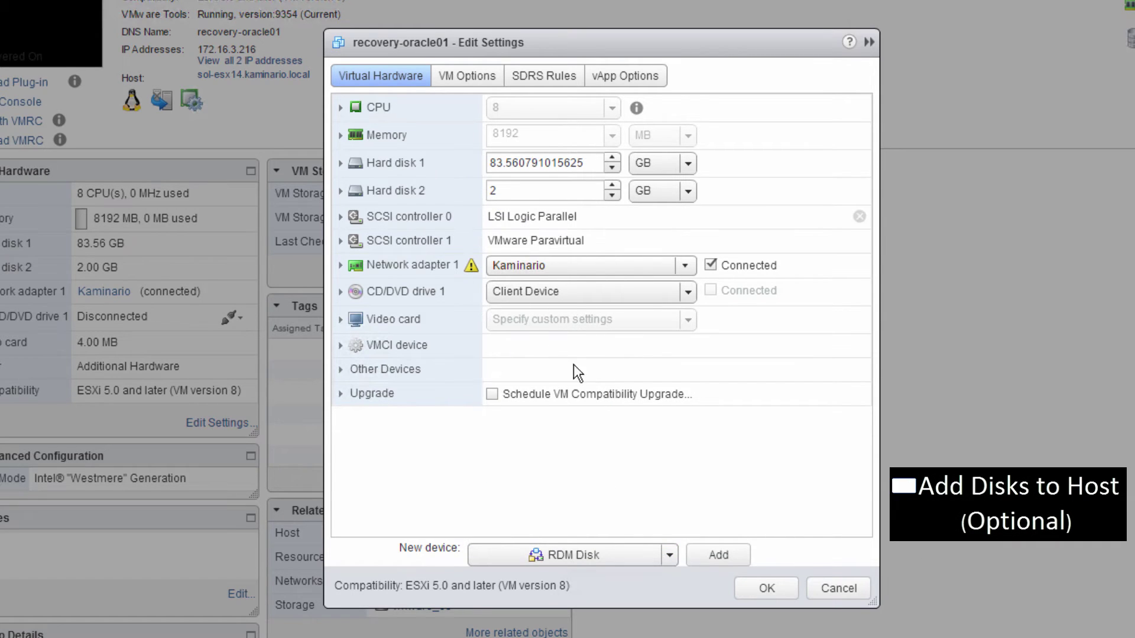
{"action": "left_click", "coordinate": [729, 558]}
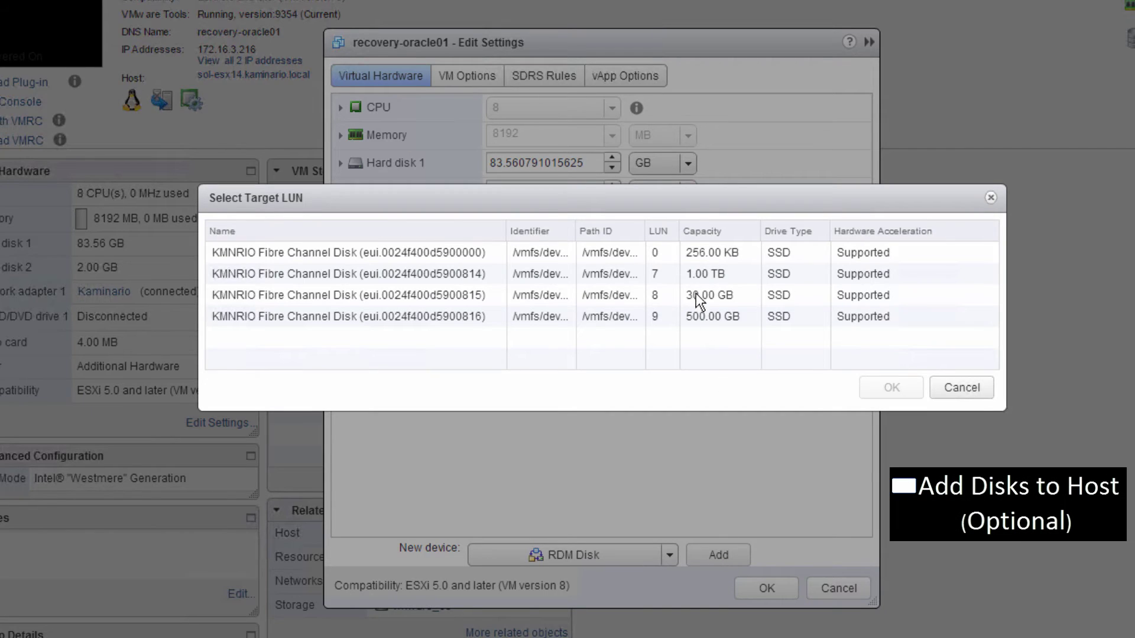
{"action": "left_click", "coordinate": [693, 279]}
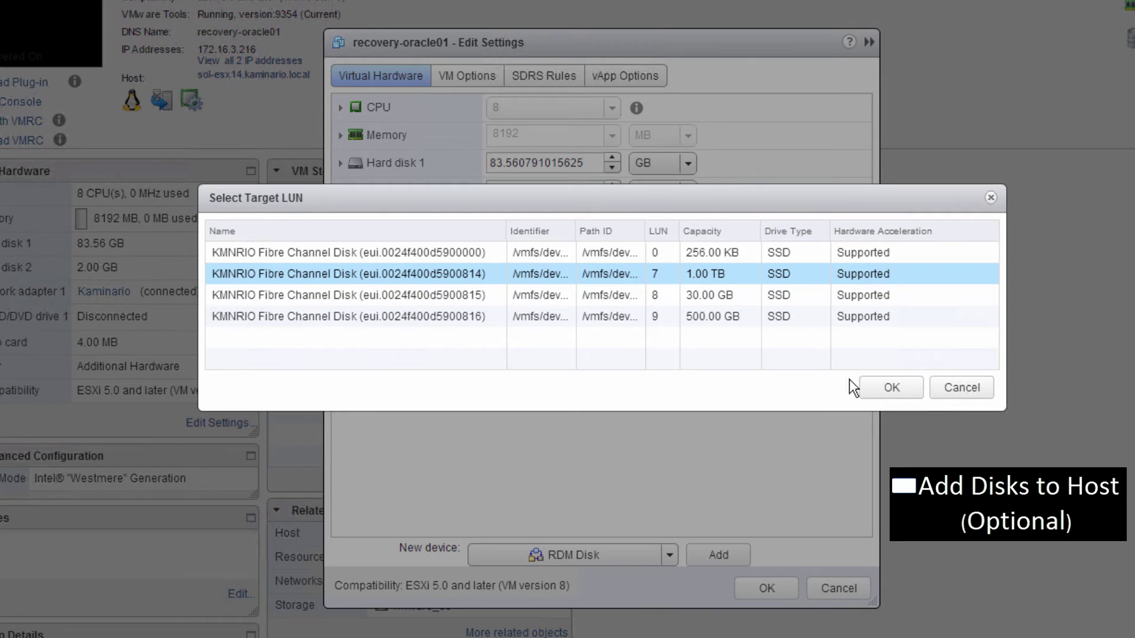
{"action": "left_click", "coordinate": [890, 388]}
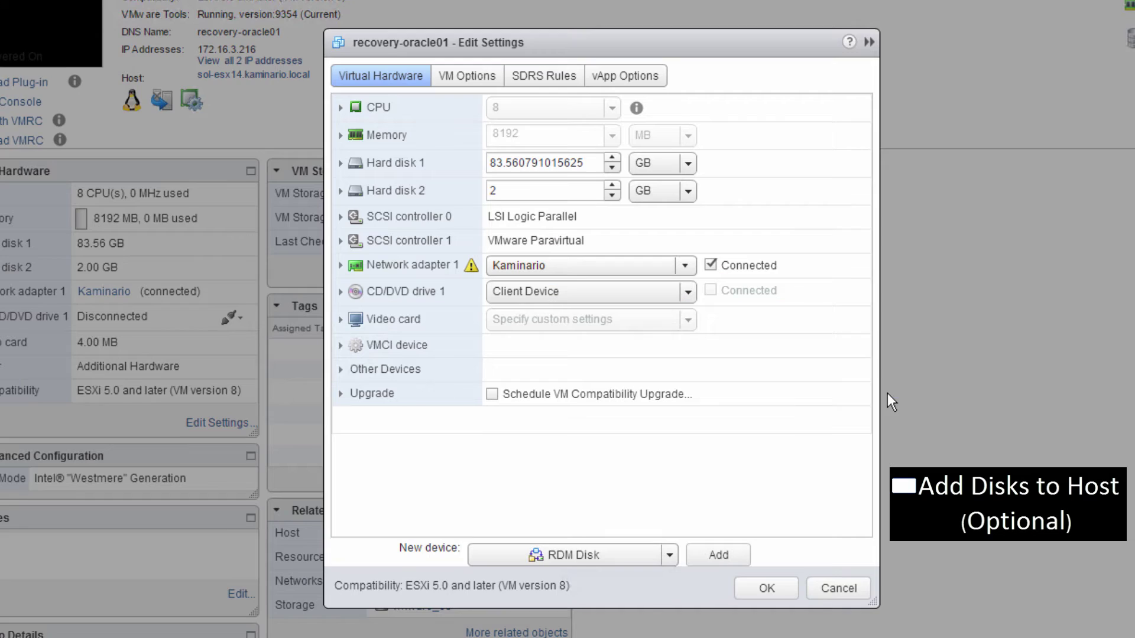
{"action": "left_click", "coordinate": [710, 552]}
{"action": "left_click", "coordinate": [707, 274]}
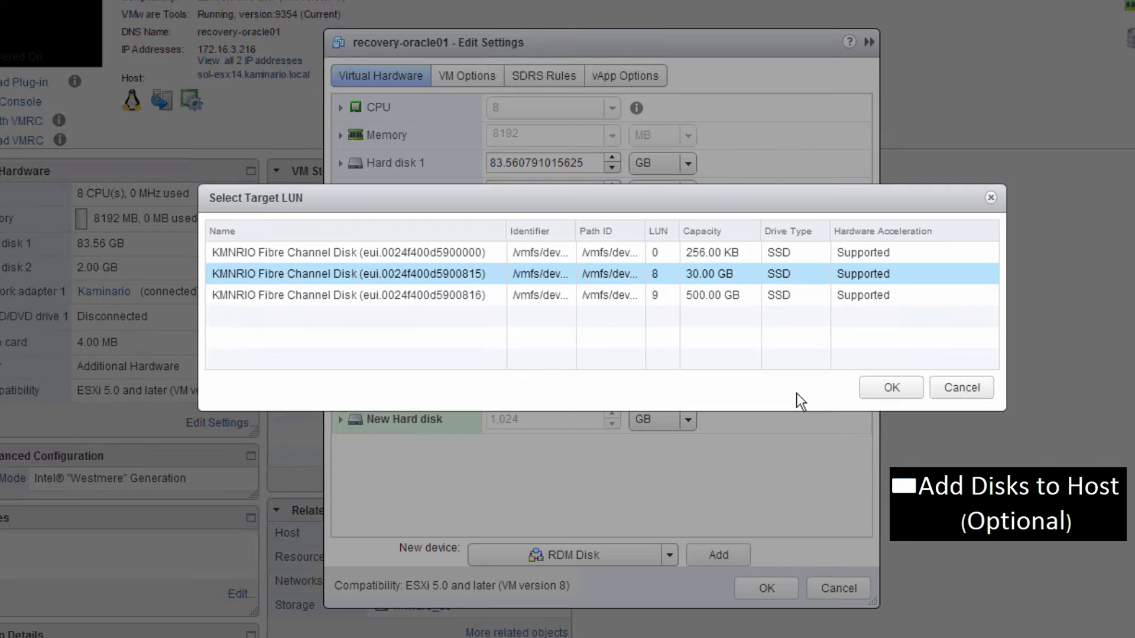
{"action": "left_click", "coordinate": [878, 393]}
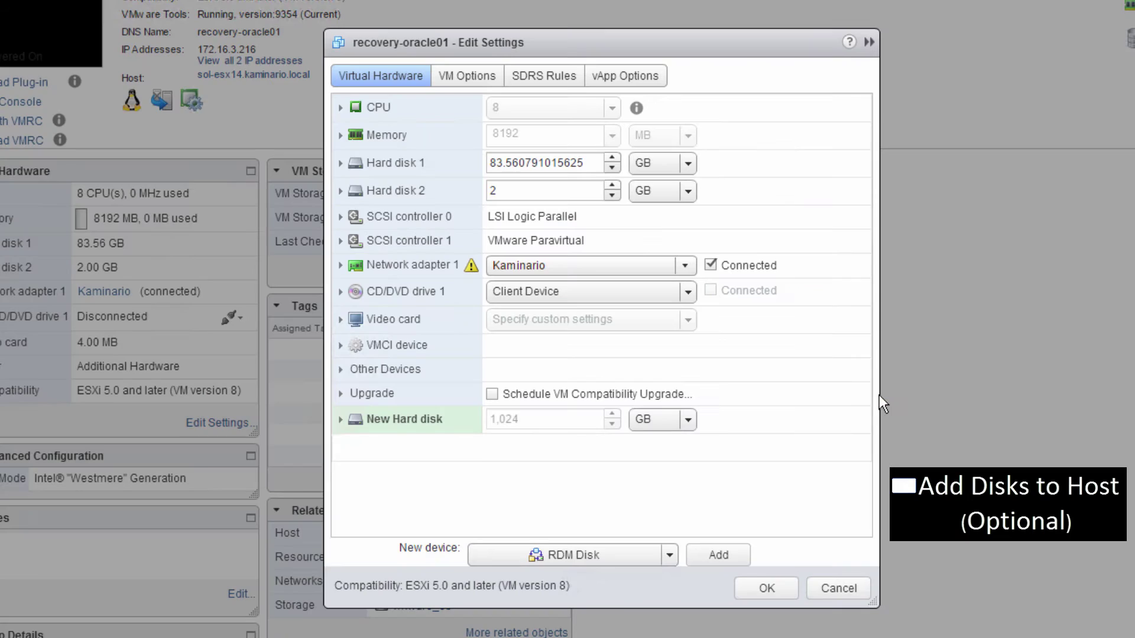
{"action": "left_click", "coordinate": [708, 556]}
{"action": "left_click", "coordinate": [636, 277]}
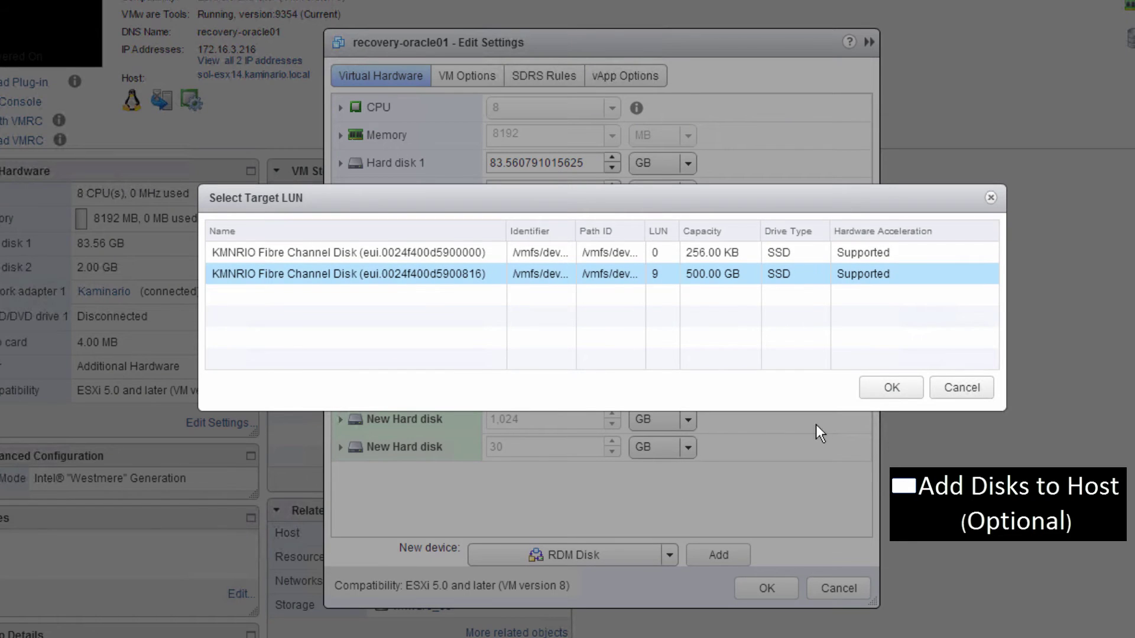
{"action": "left_click", "coordinate": [888, 388]}
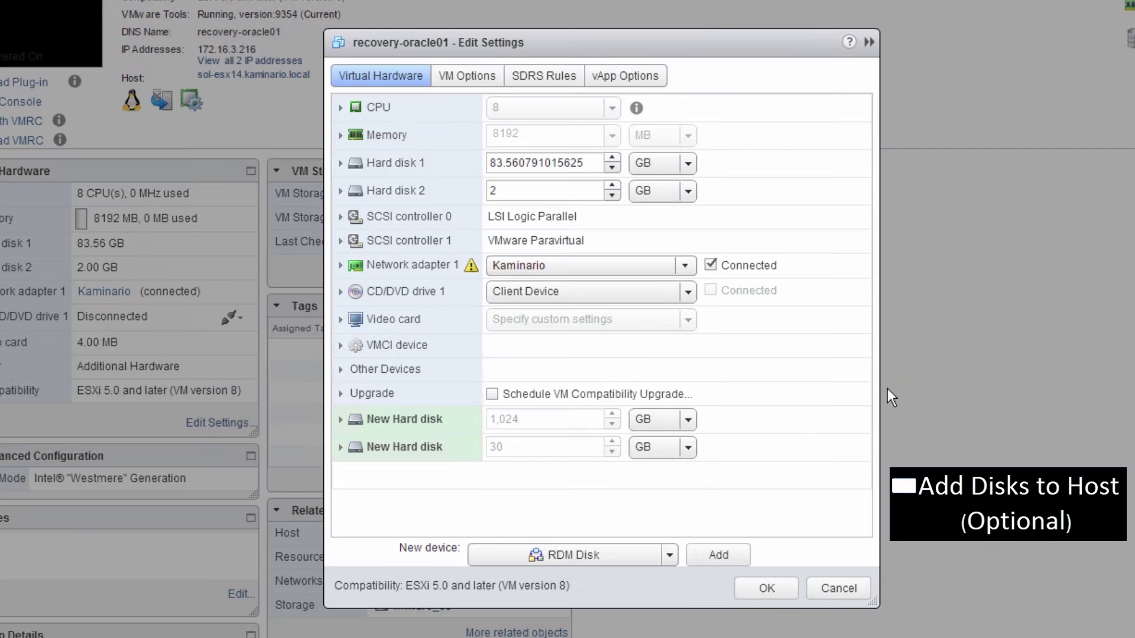
Place the new disks on SCSI(1:0), SCSI(1:1) and SCSI(1:2), and save the VM settings.
{"action": "left_click", "coordinate": [341, 419]}
{"action": "scroll", "coordinate": [463, 408], "scroll_direction": "down", "scroll_amount": 2}
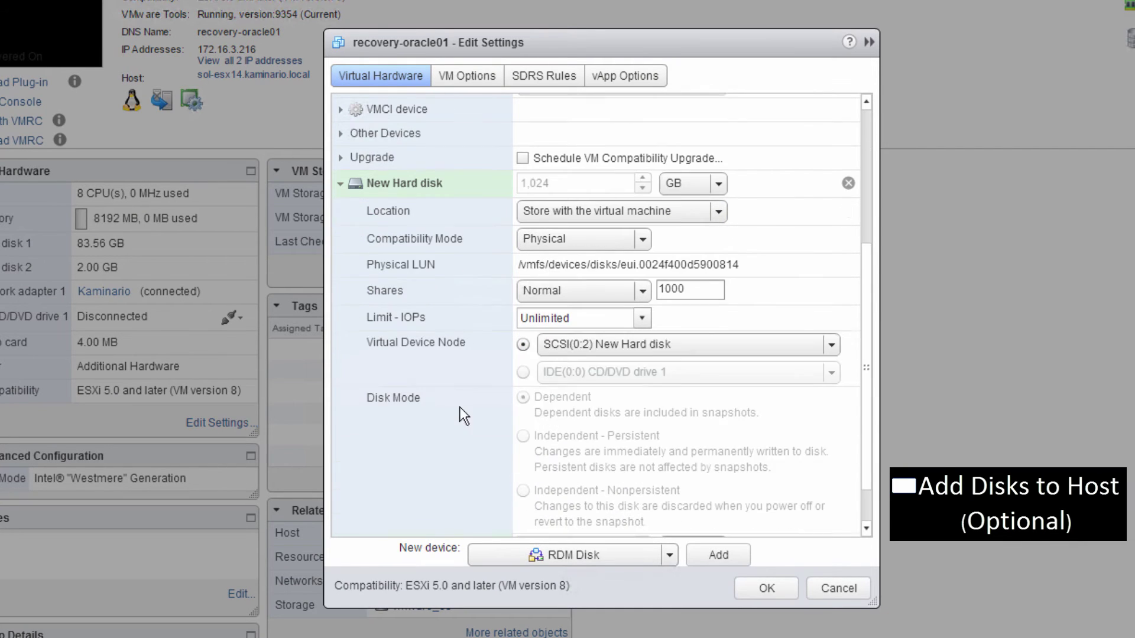
{"action": "left_click", "coordinate": [679, 344]}
{"action": "scroll", "coordinate": [623, 413], "scroll_direction": "down", "scroll_amount": 5}
{"action": "left_click", "coordinate": [623, 412]}
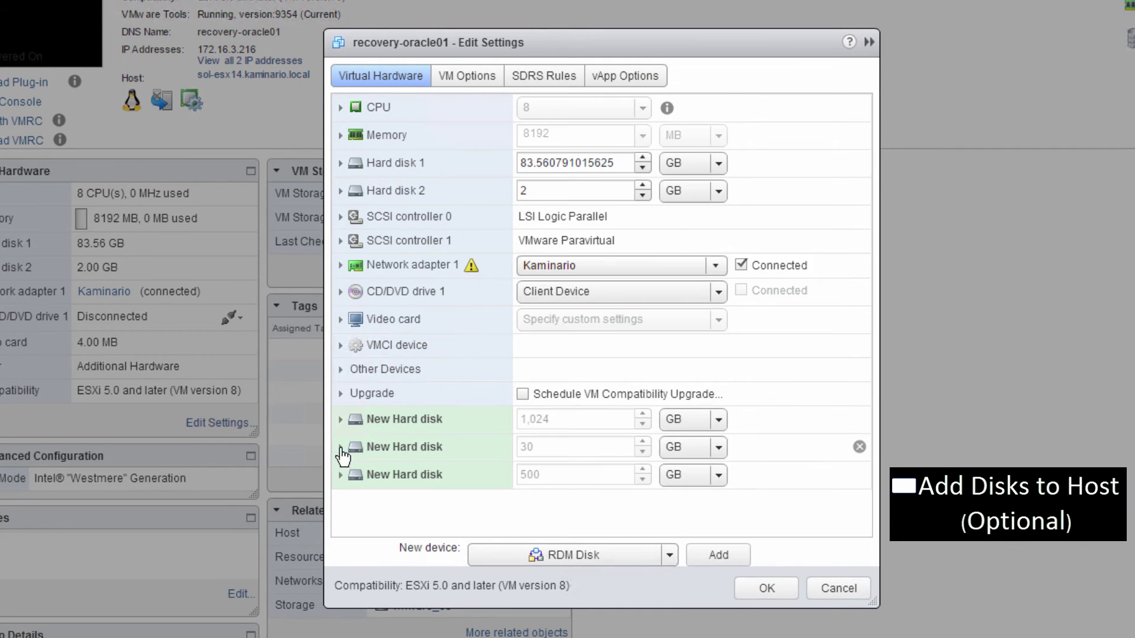
{"action": "left_click", "coordinate": [340, 447]}
{"action": "left_click", "coordinate": [721, 319]}
{"action": "scroll", "coordinate": [665, 388], "scroll_direction": "down", "scroll_amount": 3}
{"action": "left_click", "coordinate": [664, 385]}
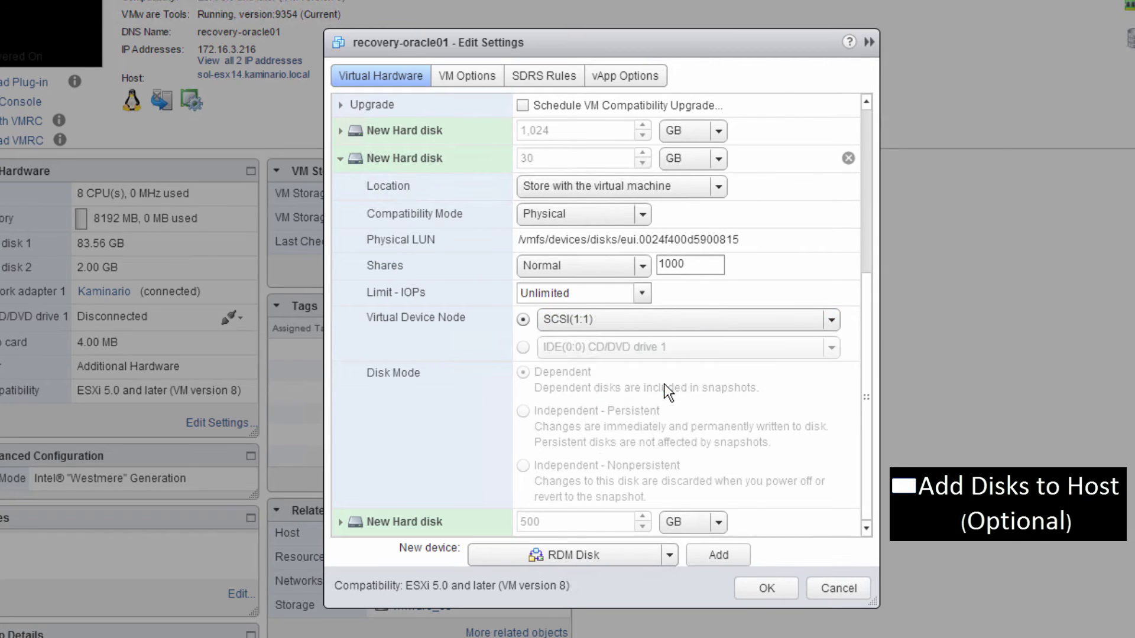
{"action": "left_click", "coordinate": [341, 471]}
{"action": "left_click", "coordinate": [694, 347]}
{"action": "scroll", "coordinate": [671, 406], "scroll_direction": "down", "scroll_amount": 3}
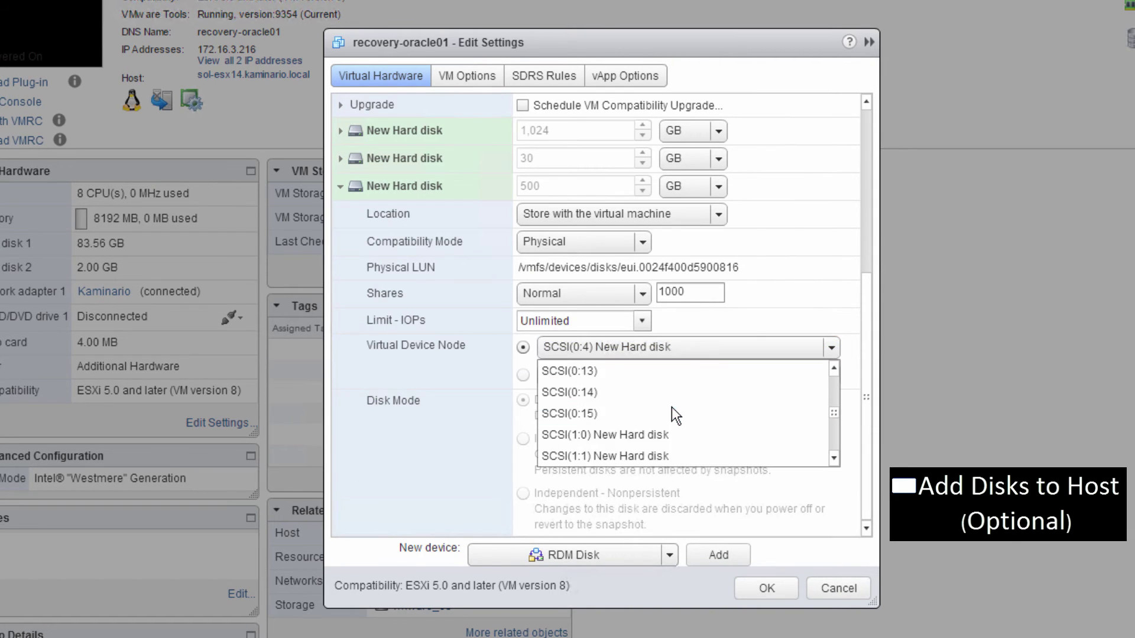
{"action": "scroll", "coordinate": [671, 407], "scroll_direction": "down", "scroll_amount": 1}
{"action": "left_click", "coordinate": [668, 413]}
{"action": "left_click", "coordinate": [340, 187]}
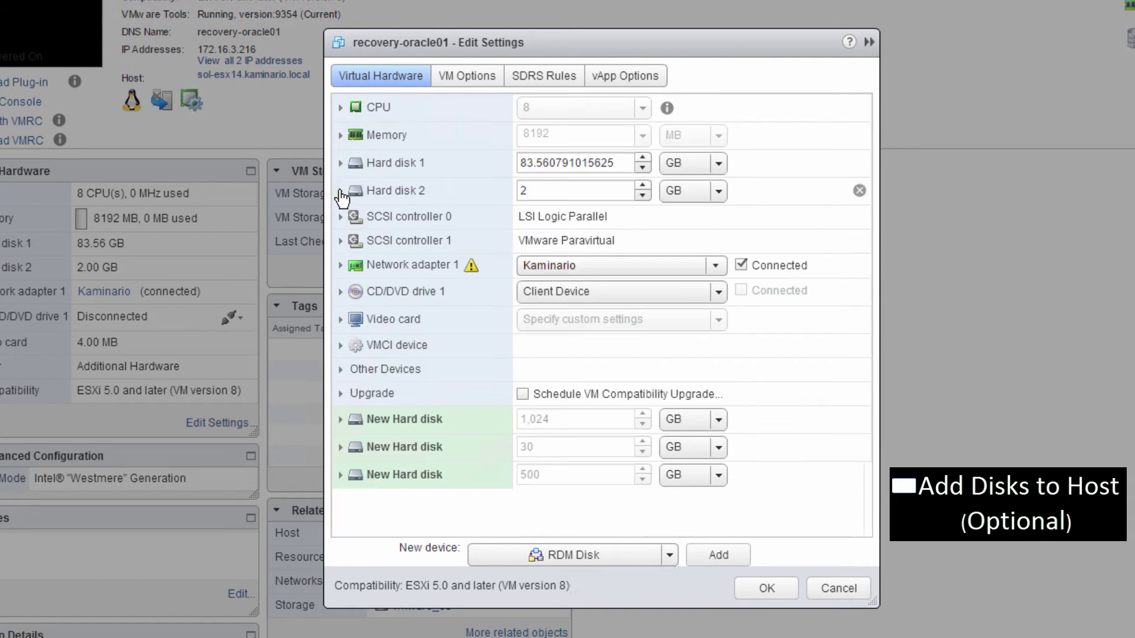
{"action": "left_click", "coordinate": [781, 589]}
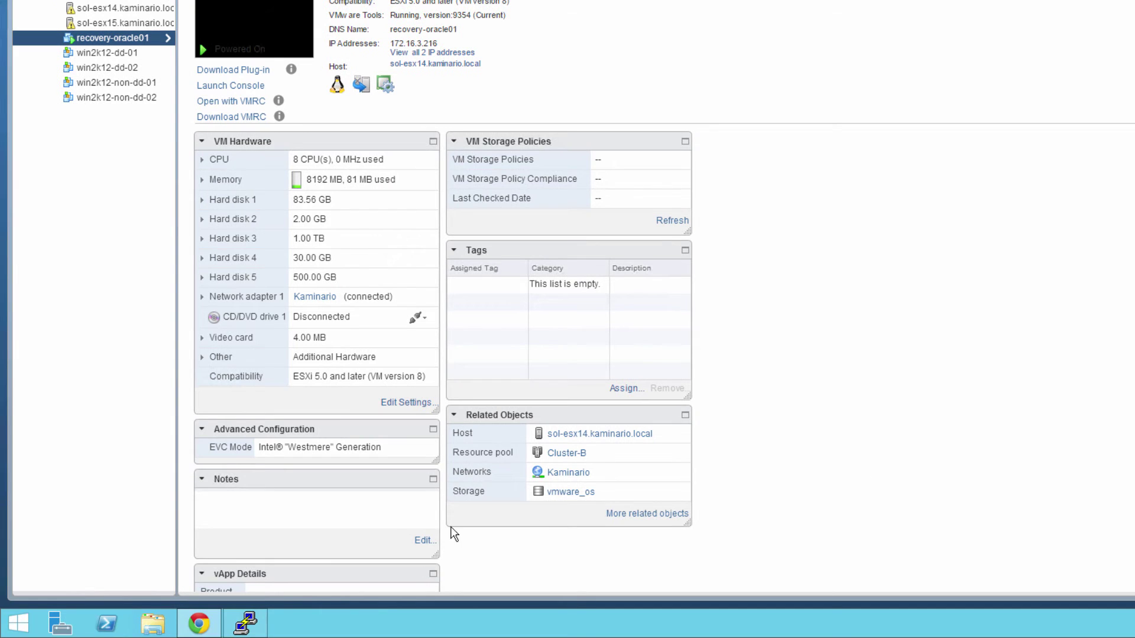
On recovery-oracle01, run scsi-rescan, mount -a and df -h to mount the new Oracle filesystems.
{"action": "right_click", "coordinate": [245, 624]}
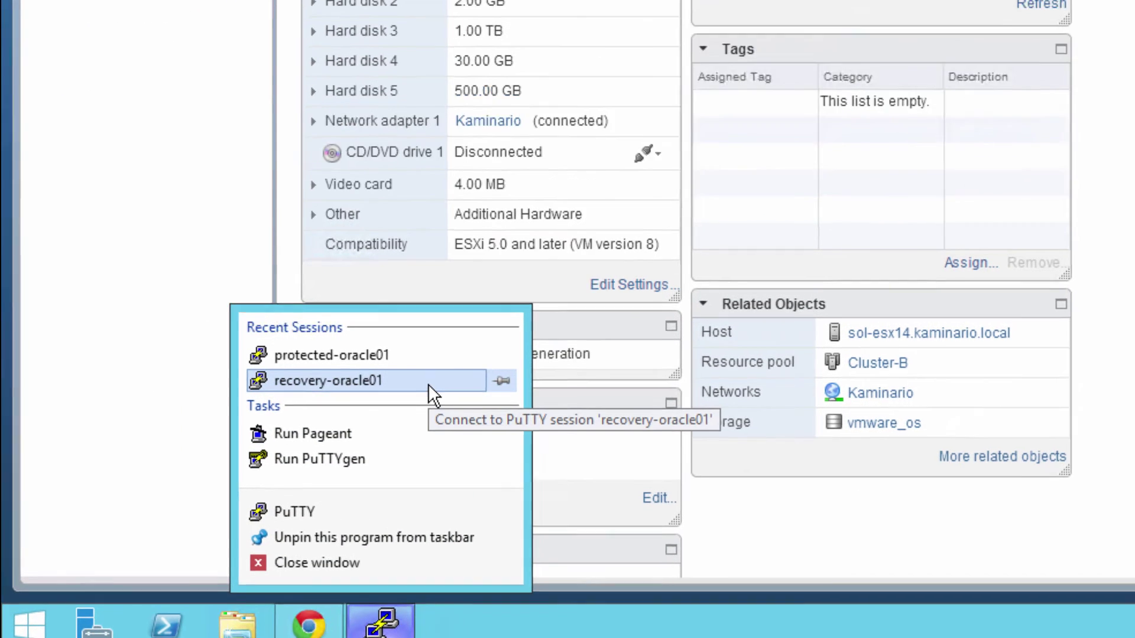
{"action": "left_click", "coordinate": [428, 384]}
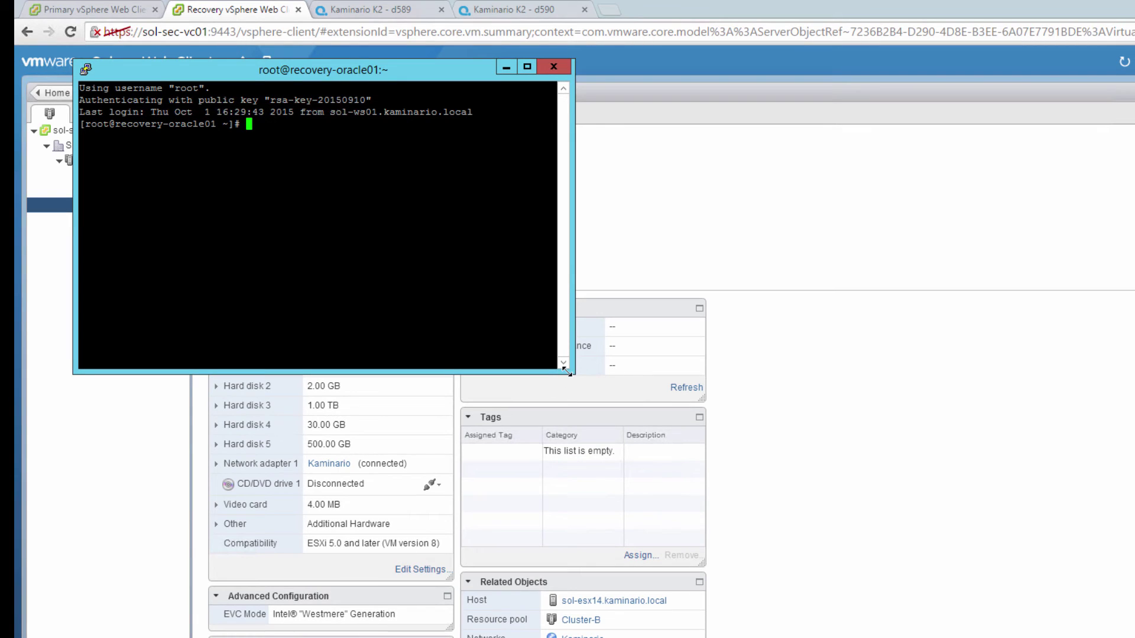
{"action": "left_click_drag", "start_coordinate": [567, 373], "coordinate": [1048, 599]}
{"action": "type", "text": "scsi-rescan"}
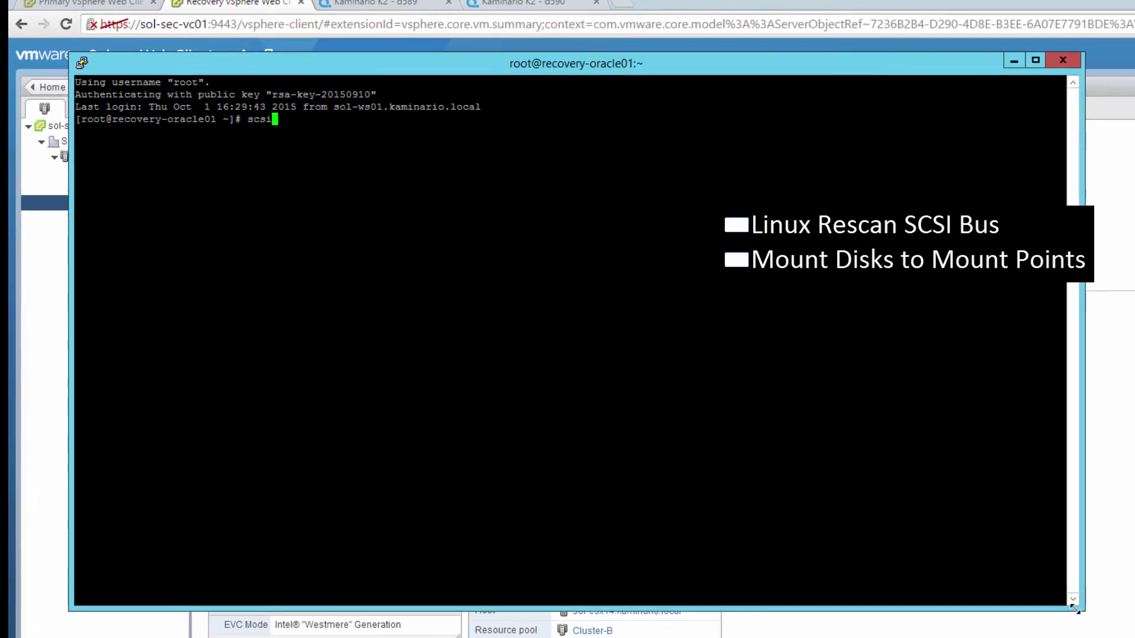
{"action": "key", "text": "Return"}
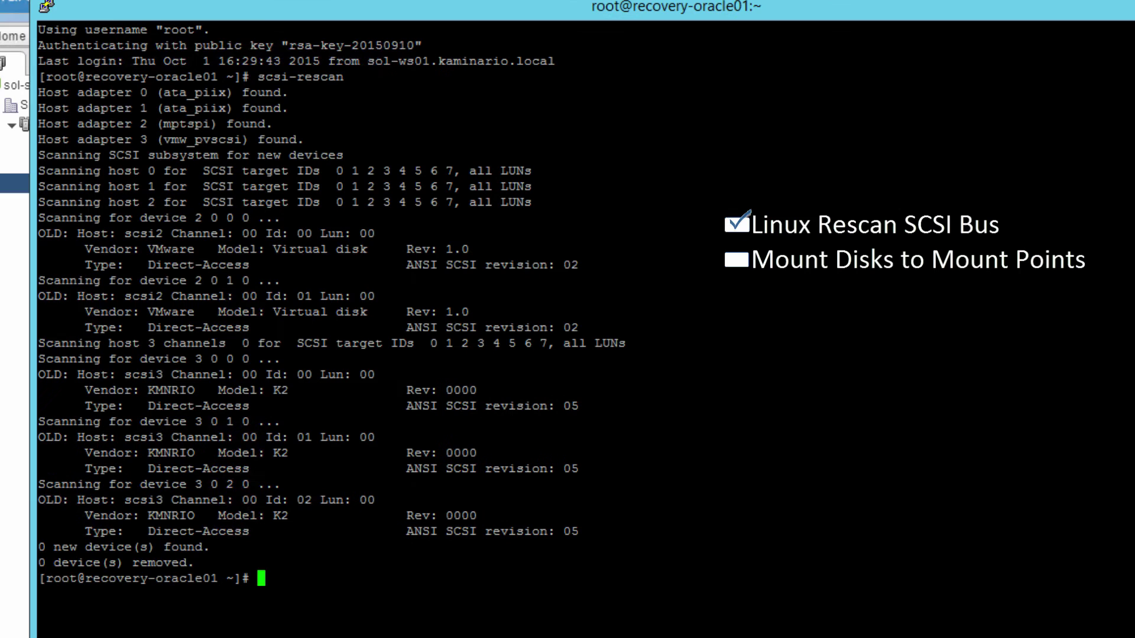
{"action": "key", "text": "ctrl+l"}
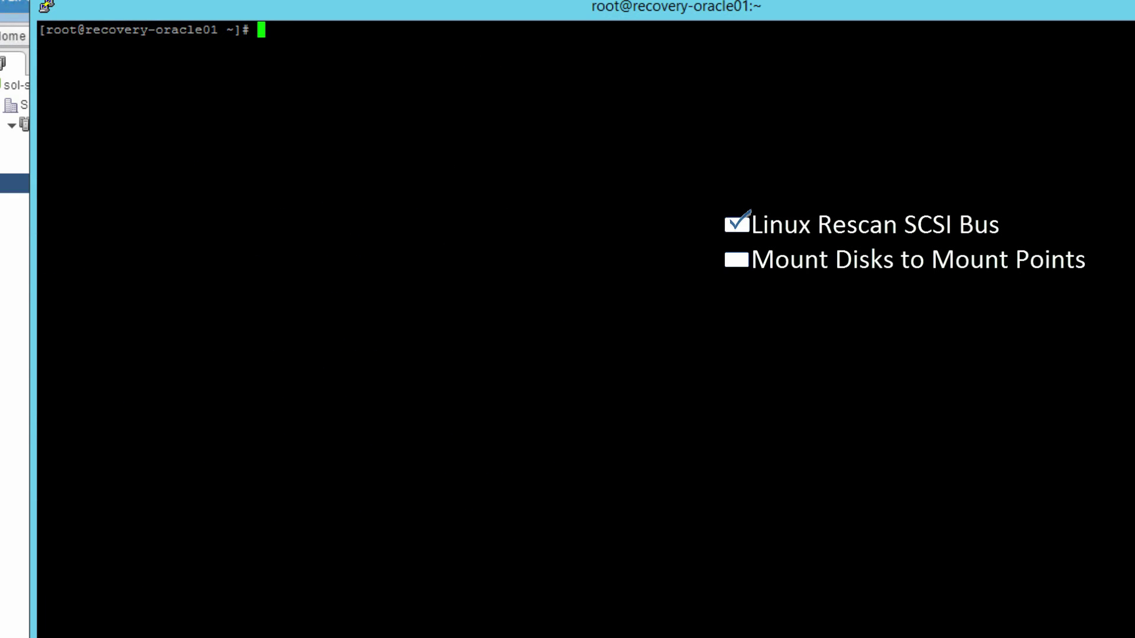
{"action": "type", "text": "mount -a"}
{"action": "key", "text": "Return"}
{"action": "key", "text": "Return"}
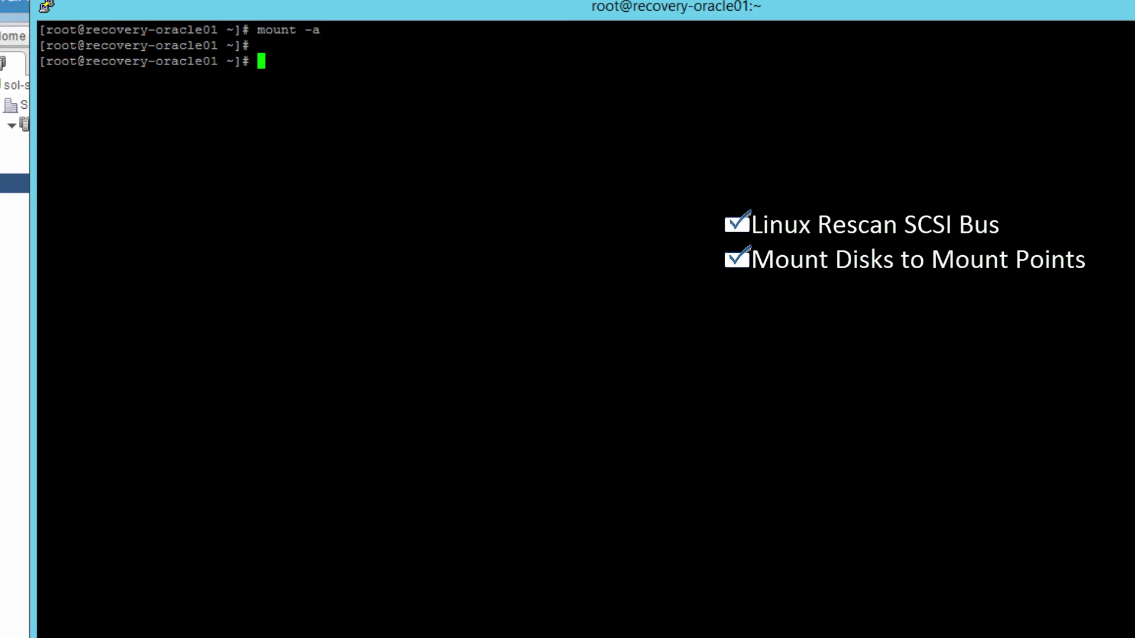
{"action": "type", "text": "df -h"}
{"action": "key", "text": "Return"}
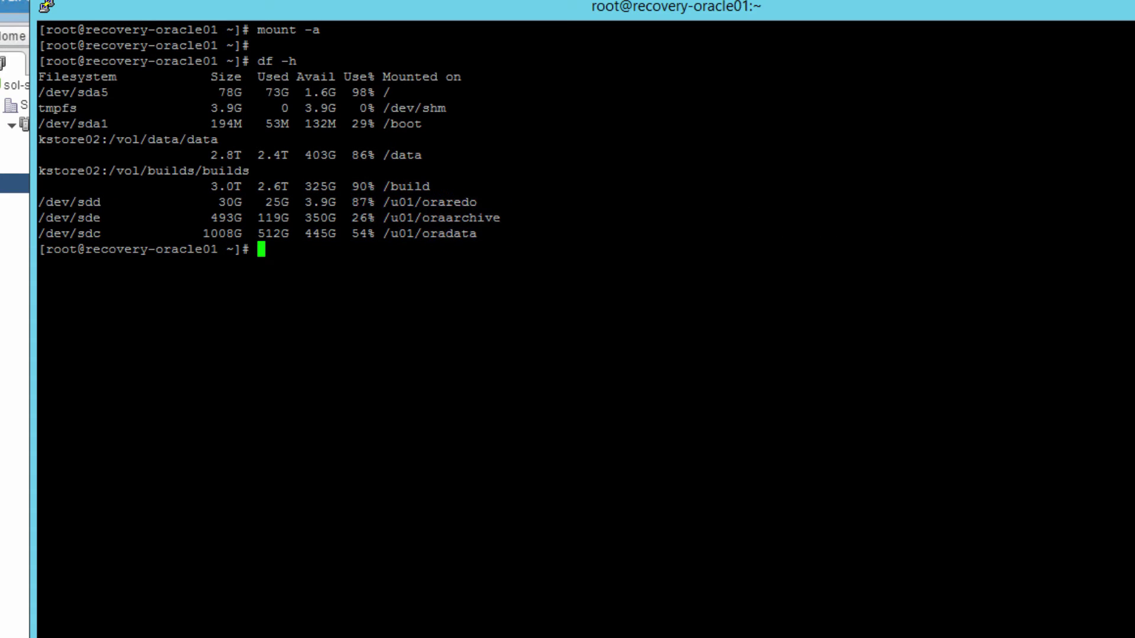
As the oracle user, start the database with ./start_oracle.sh.
{"action": "type", "text": "su - oracle"}
{"action": "key", "text": "Return"}
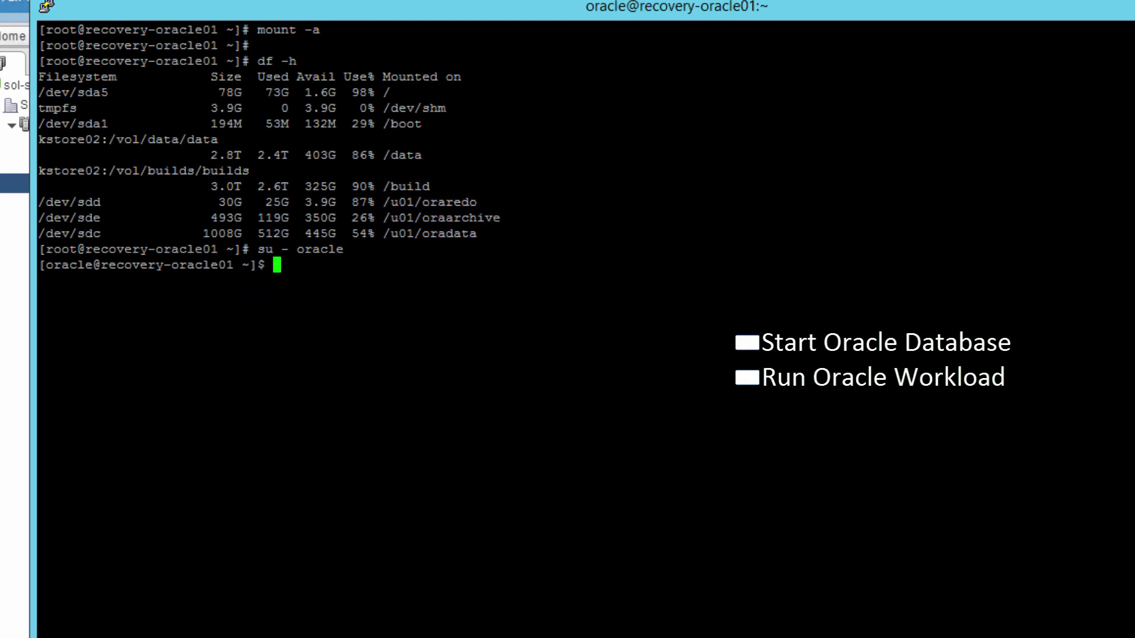
{"action": "type", "text": "./start_oracle.sh"}
{"action": "key", "text": "Return"}
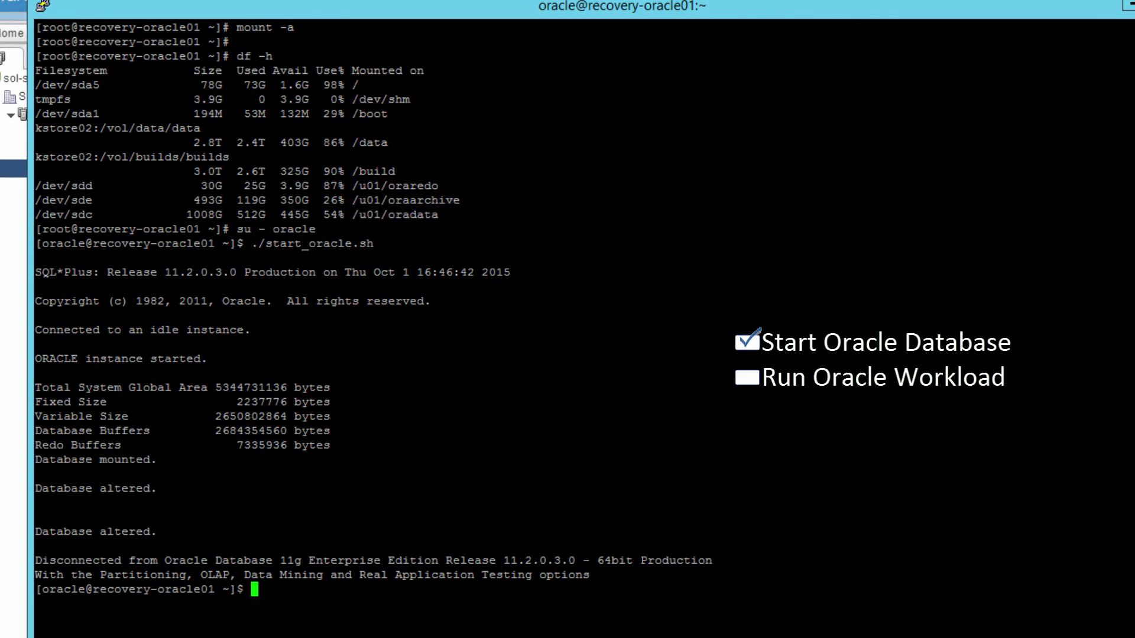
Clear the screen and launch the OLAP workload with ./olap.sh.
{"action": "key", "text": "ctrl+l"}
{"action": "type", "text": "./"}
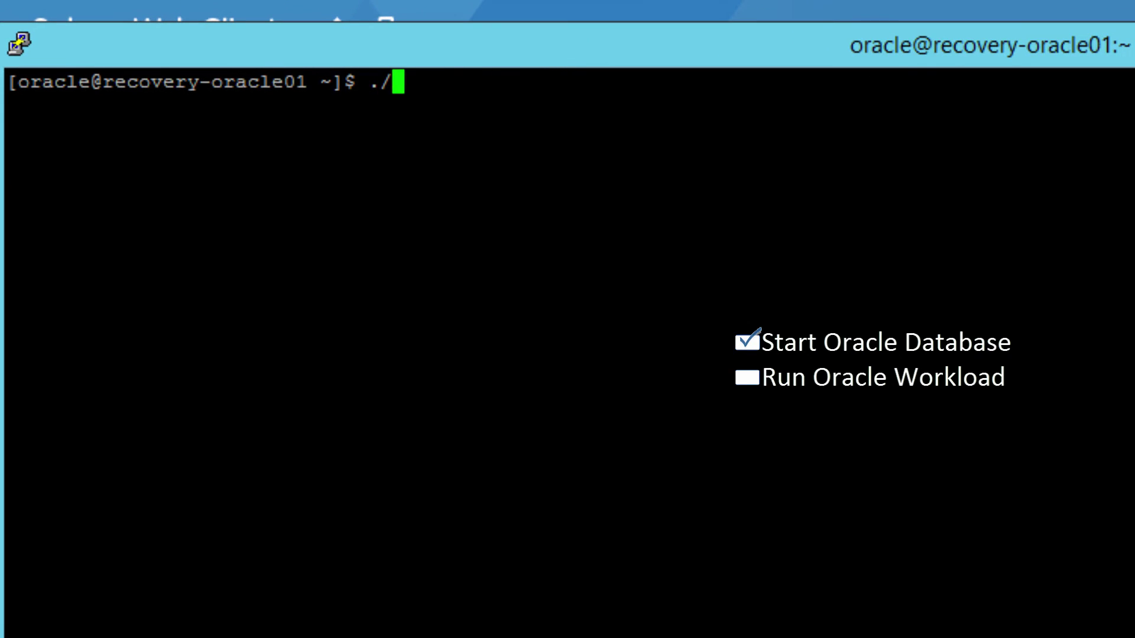
{"action": "type", "text": "olap.sh"}
{"action": "key", "text": "Return"}
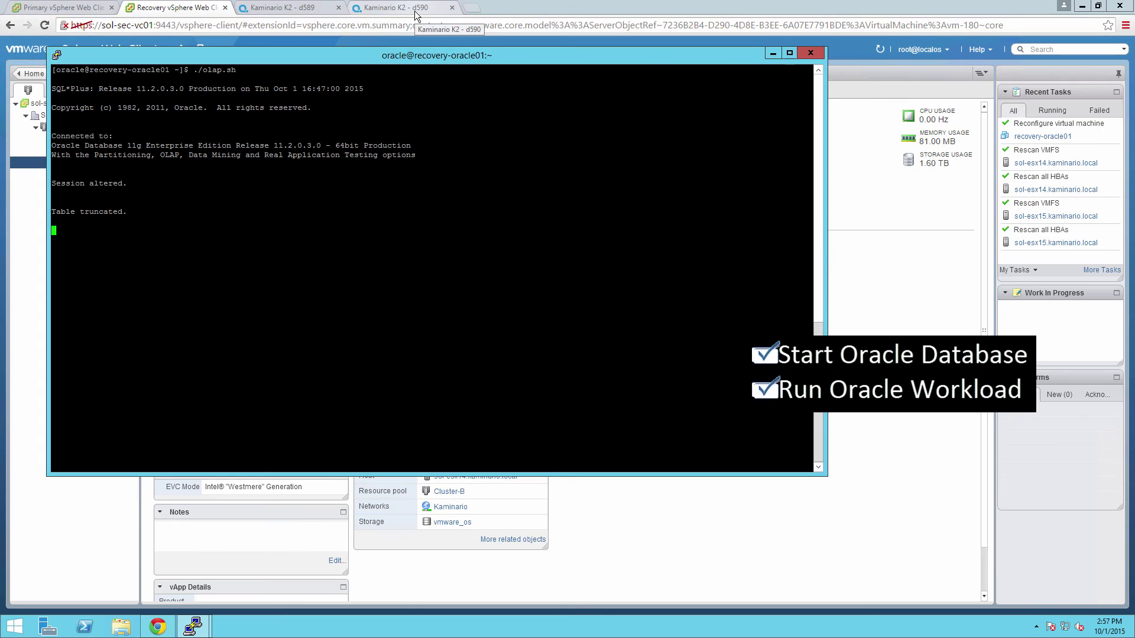
Open the d590 array's Performance Monitor and fit the PuTTY window beside its charts.
{"action": "left_click", "coordinate": [413, 10]}
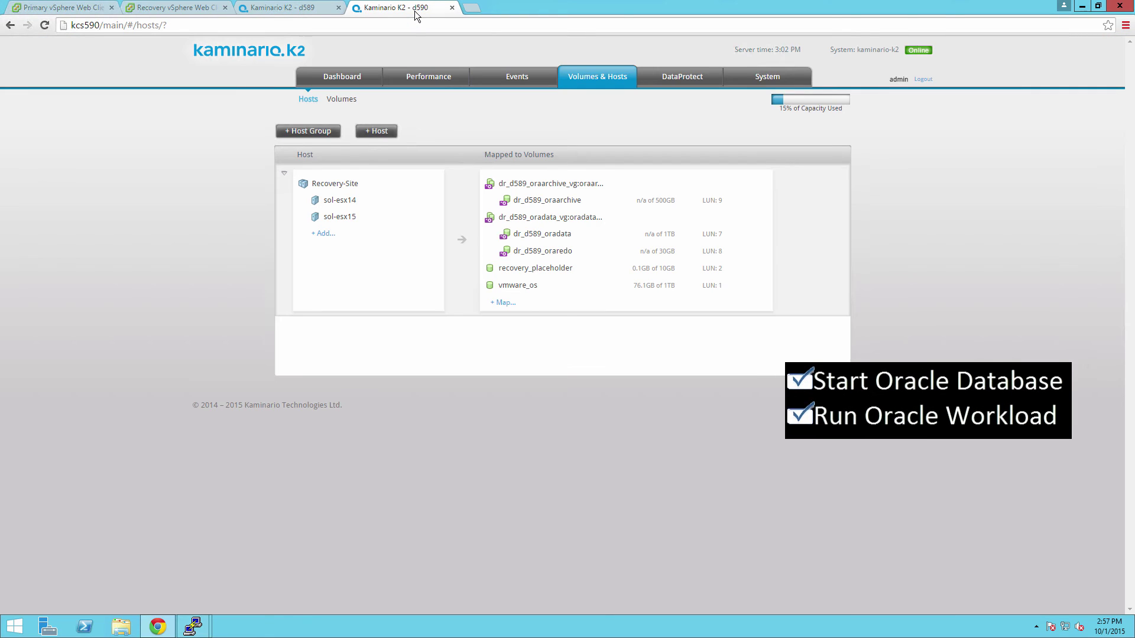
{"action": "left_click", "coordinate": [443, 79]}
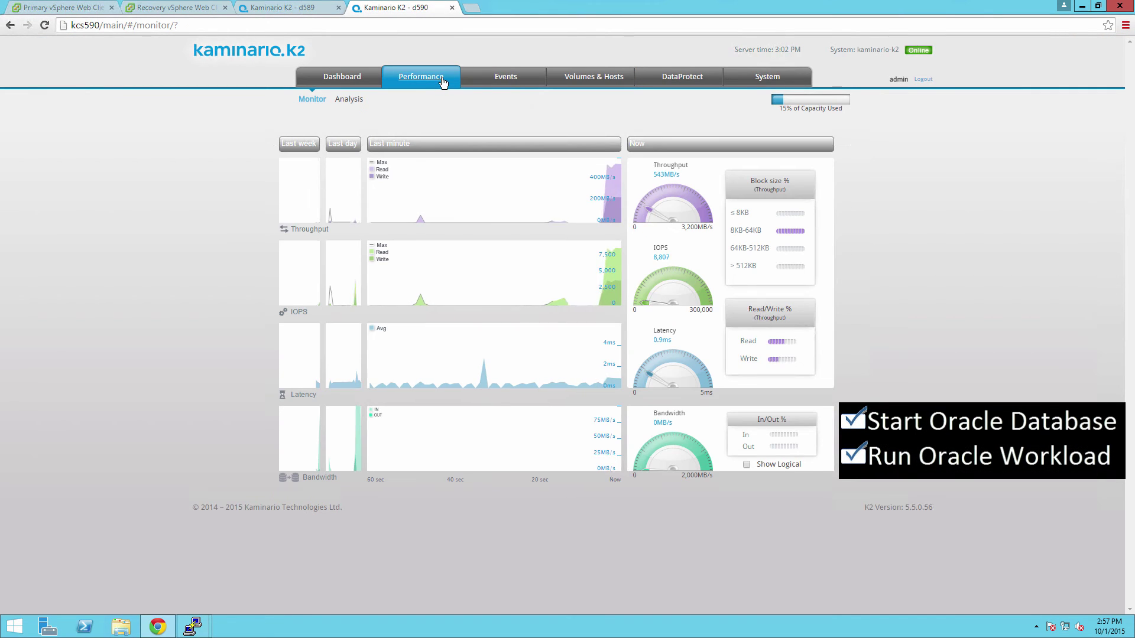
{"action": "key", "text": "alt+Tab"}
{"action": "left_click_drag", "start_coordinate": [827, 305], "coordinate": [271, 309]}
{"action": "left_click_drag", "start_coordinate": [48, 397], "coordinate": [9, 398]}
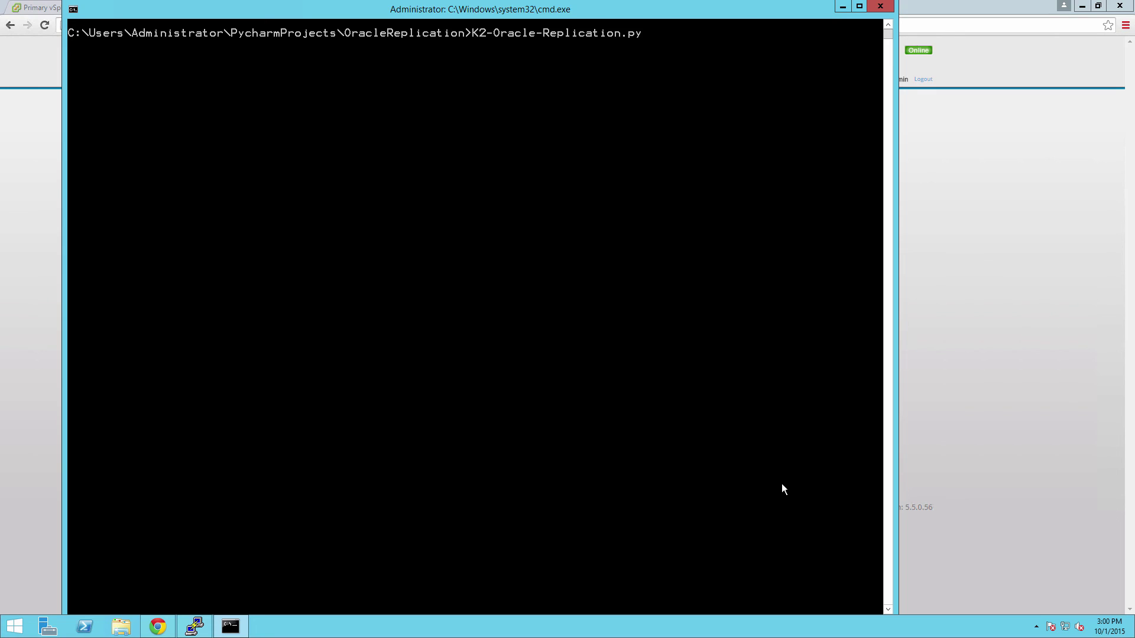
Run K2-Oracle-Replication.py and arrange the command window over the K2 charts to follow its log.
{"action": "key", "text": "Return"}
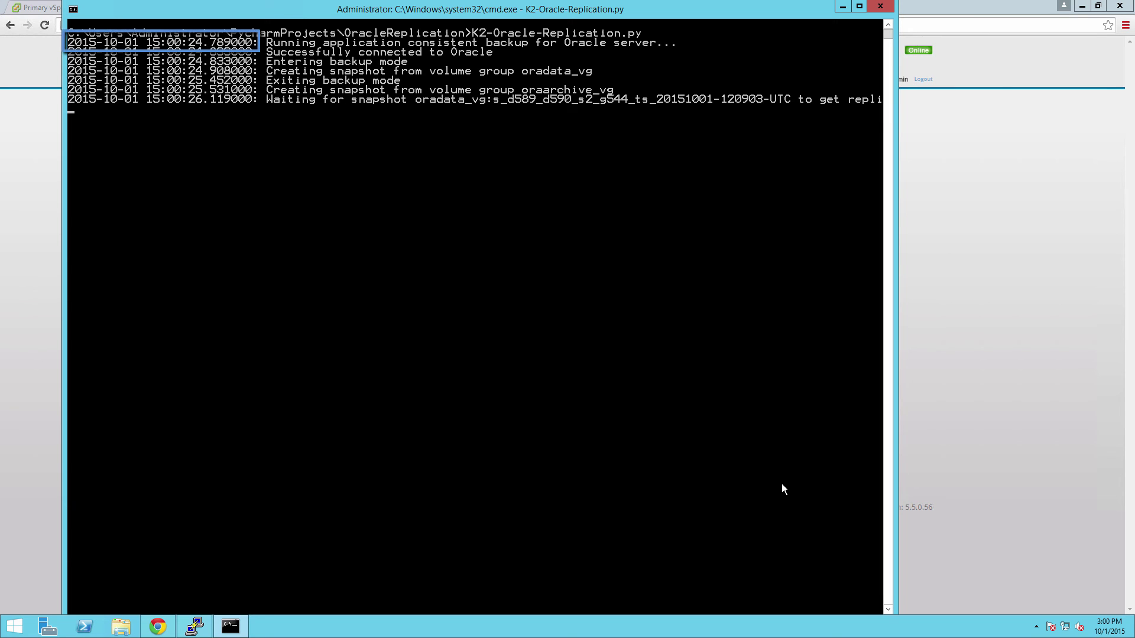
{"action": "left_click_drag", "start_coordinate": [894, 465], "coordinate": [1042, 462]}
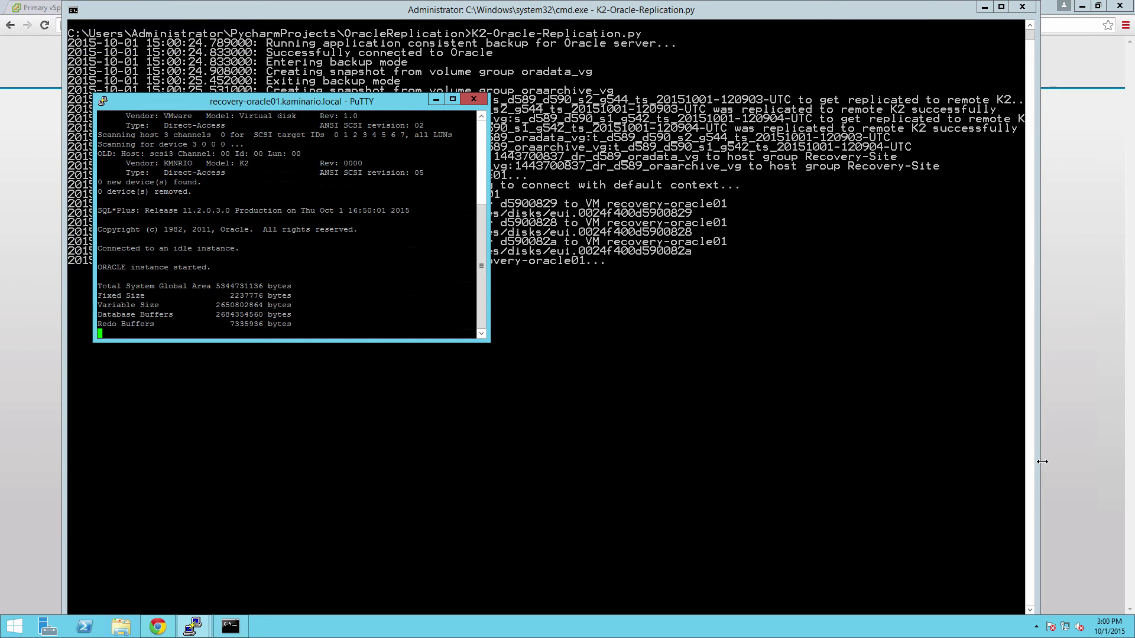
{"action": "left_click", "coordinate": [436, 100]}
{"action": "left_click_drag", "start_coordinate": [445, 12], "coordinate": [449, 328]}
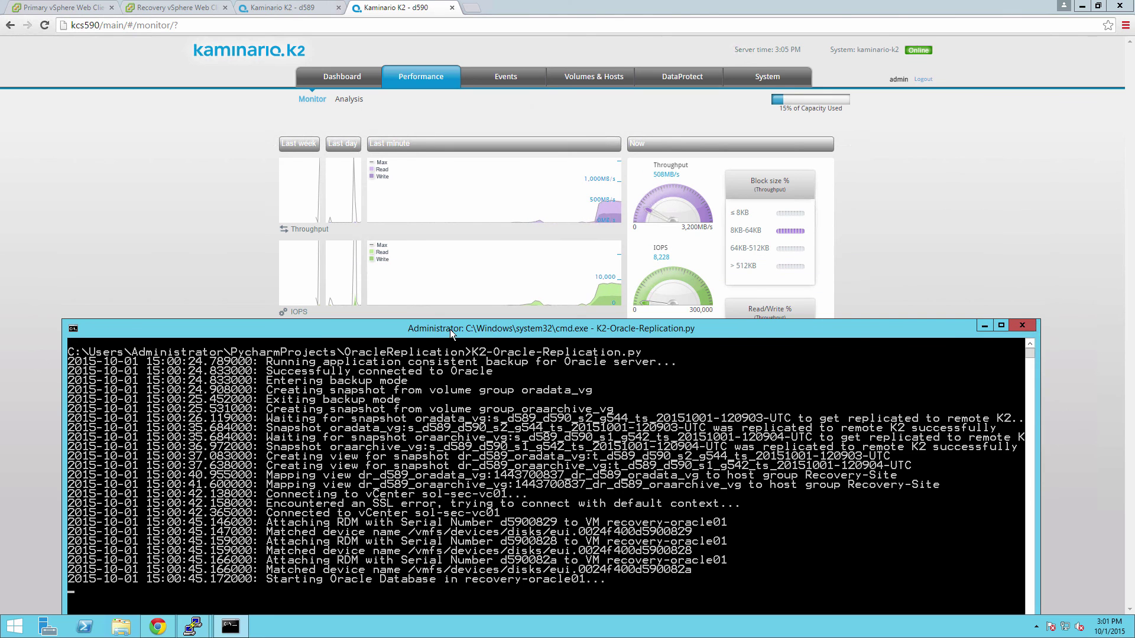